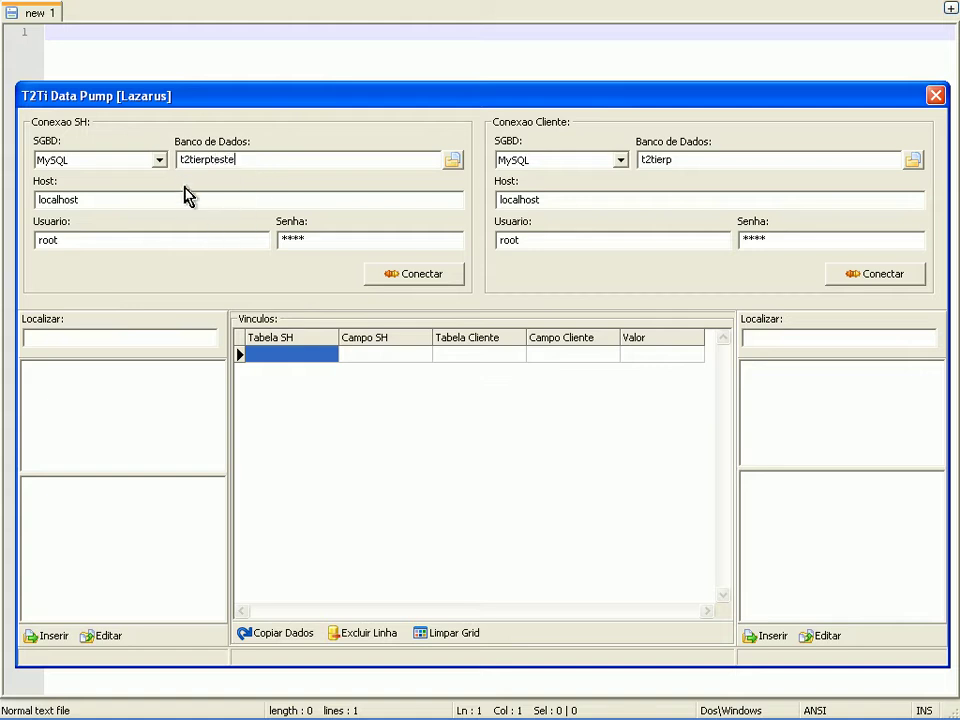
Choose MySQL as the SH database system and connect to the t2tierpteste database.
click(160, 161)
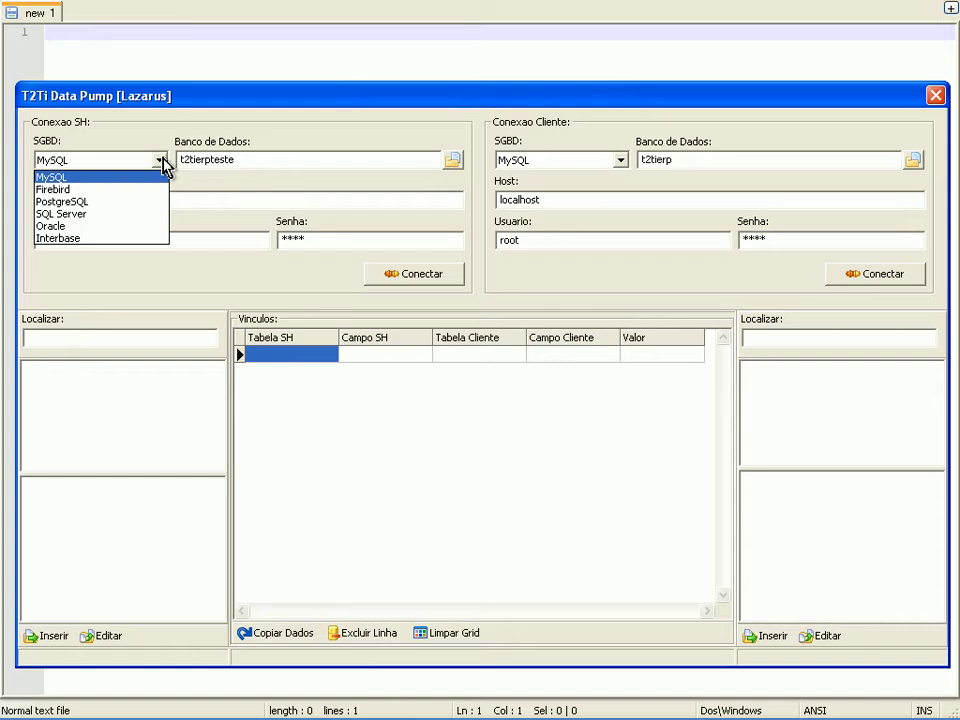
click(135, 177)
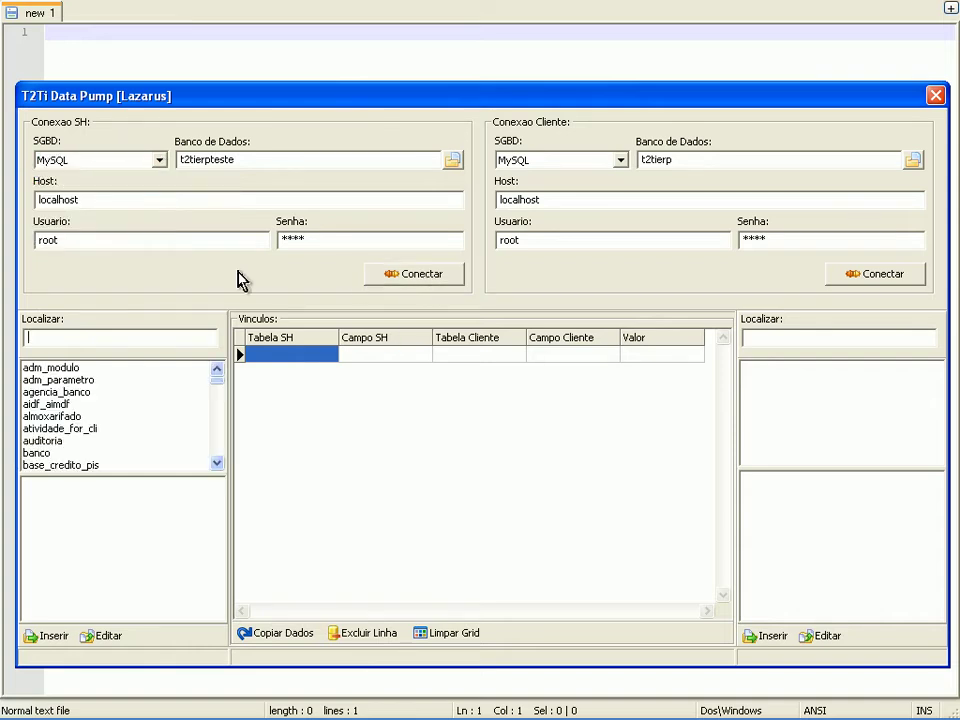
Browse the fields and record totals of the SH tables from adm_modulo to atividade_for_cli.
click(58, 367)
click(56, 384)
click(56, 393)
click(56, 404)
click(56, 417)
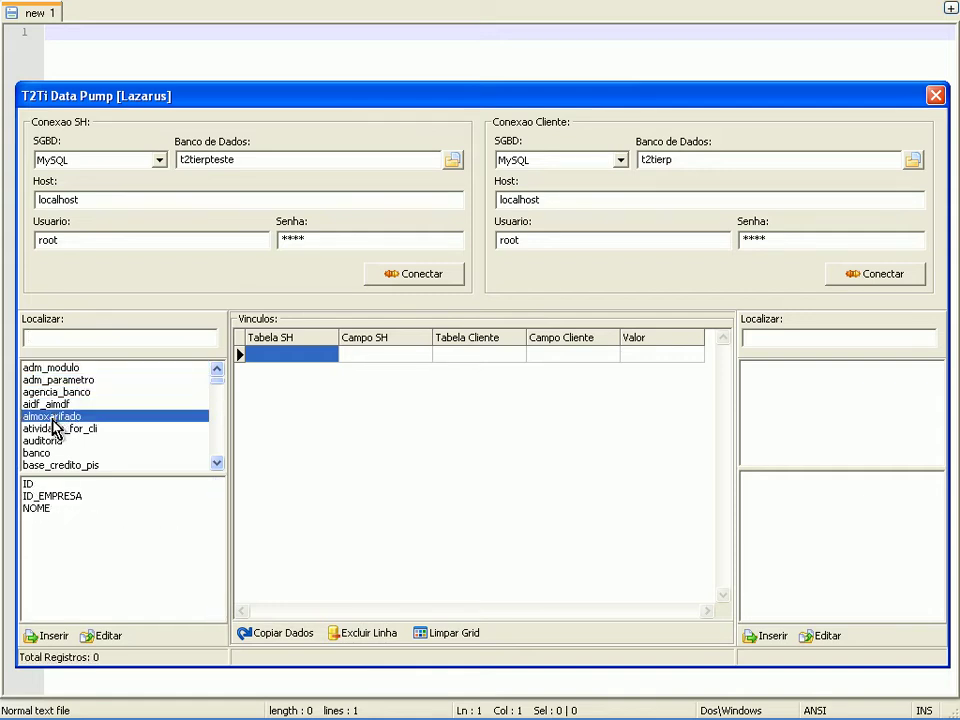
click(56, 428)
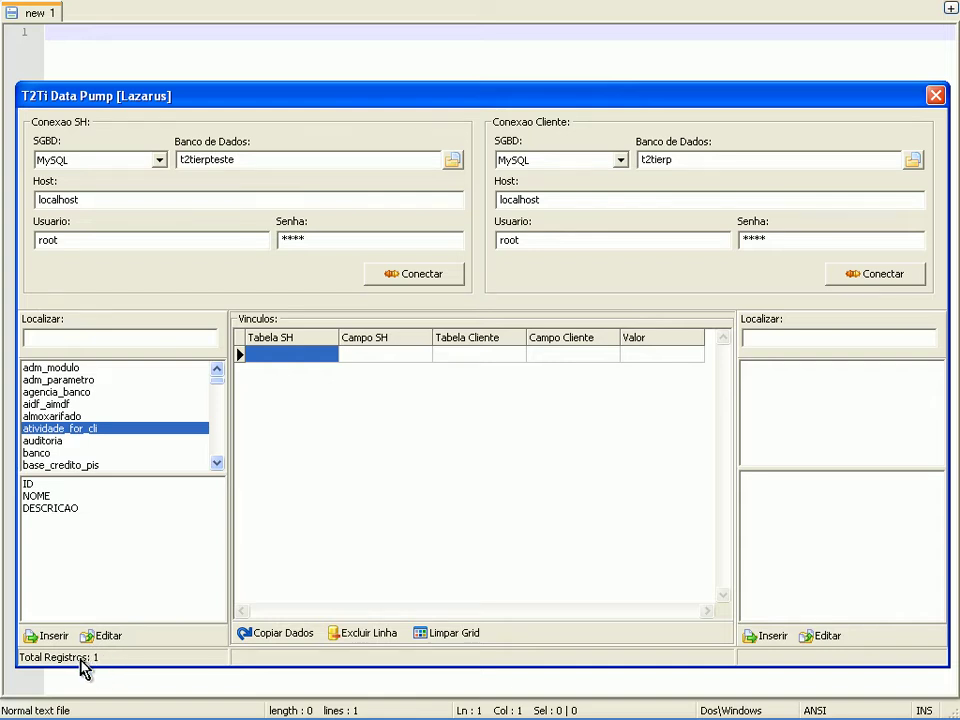
Set the client database to mybook with MySQL as its system and connect to it.
drag(690, 156, 440, 160)
click(851, 273)
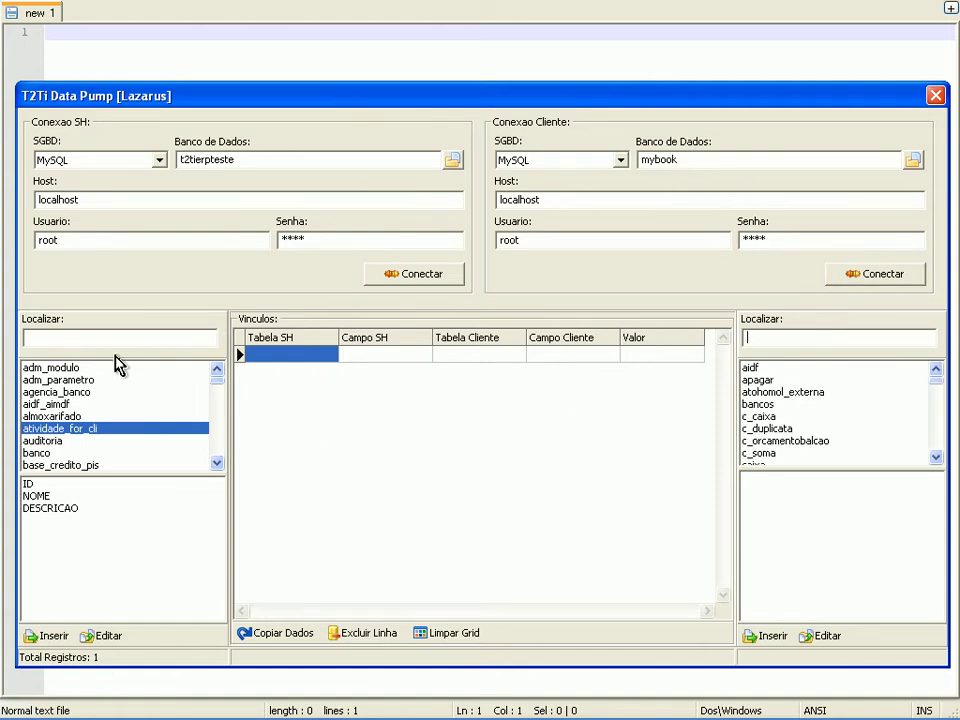
click(620, 160)
click(621, 160)
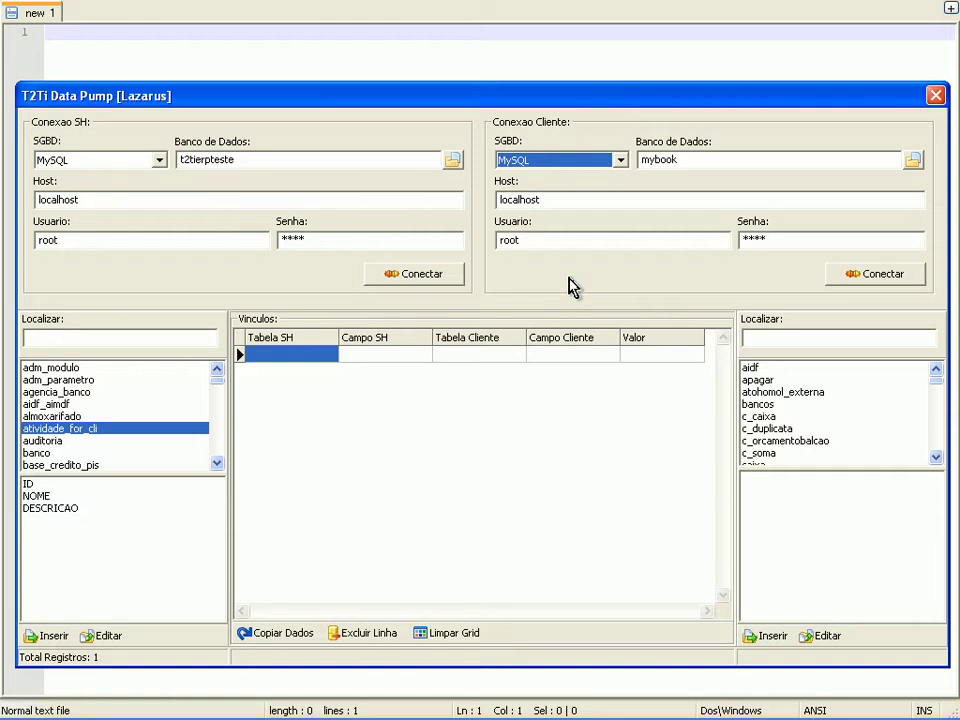
Search the SH tables for produto and unidade_produto, and select unidade_produto to list its fields.
click(66, 336)
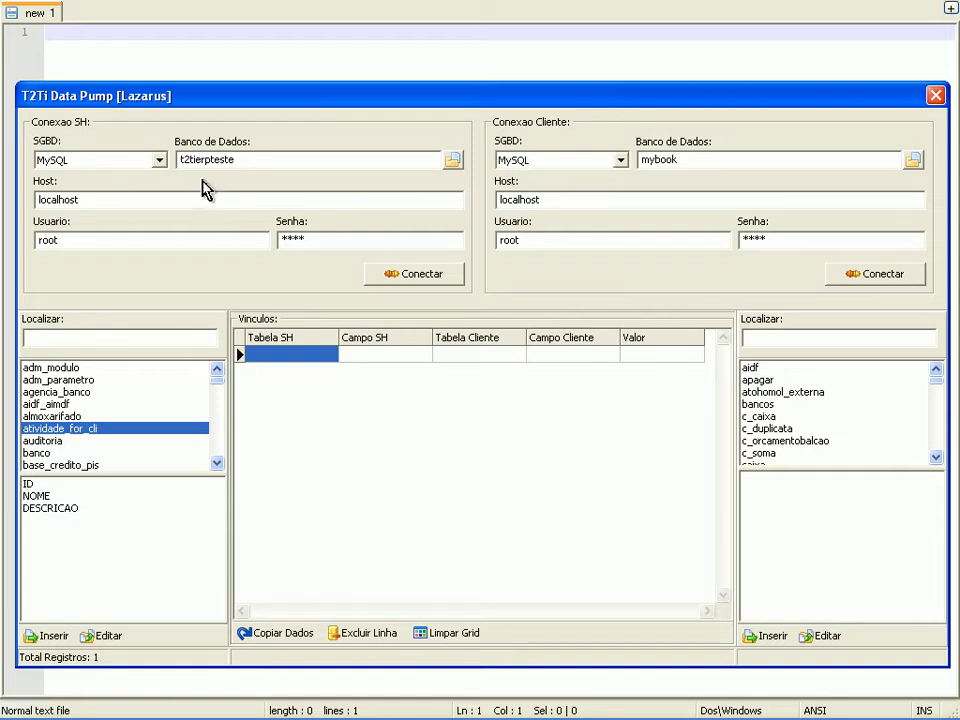
text(produto)
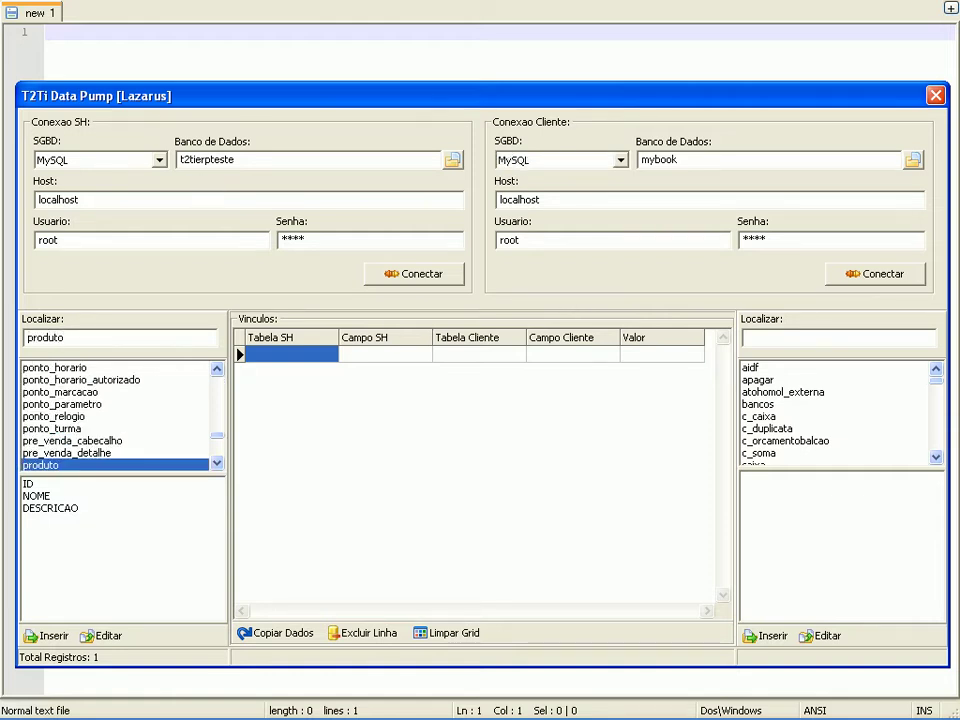
drag(62, 338, 2, 345)
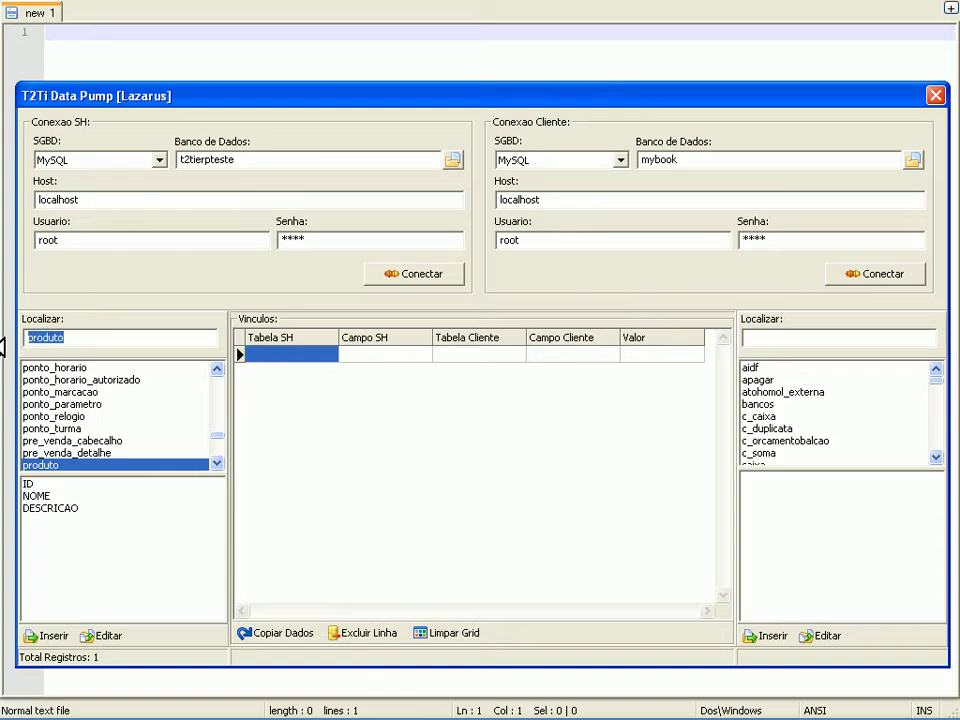
text(unidade_produto)
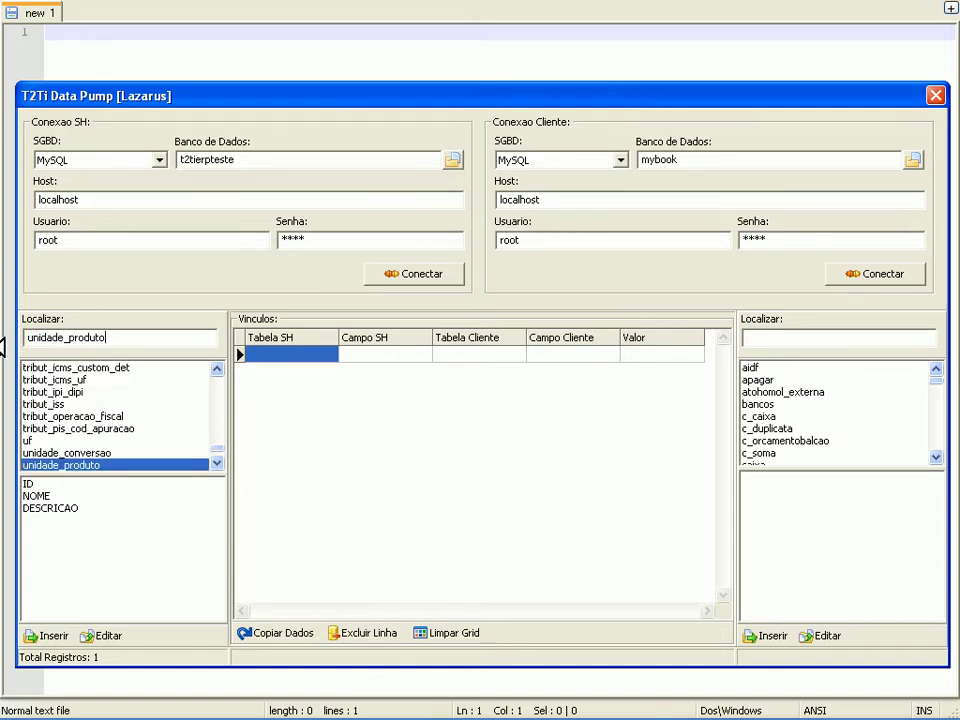
click(120, 471)
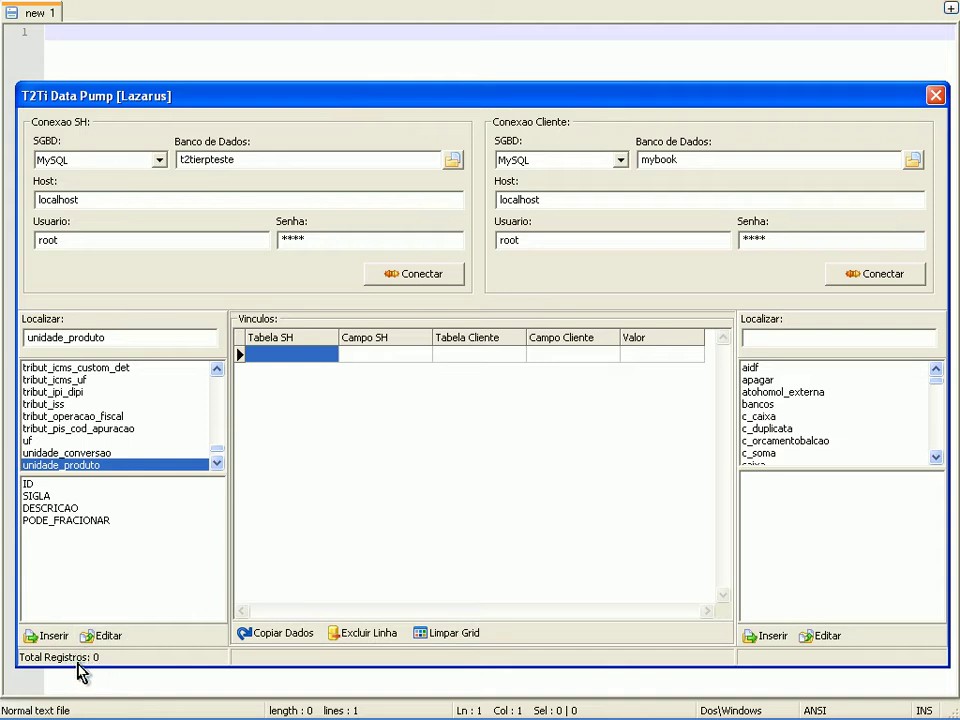
View the records of the SH table unidade_produto and close the record window.
click(216, 463)
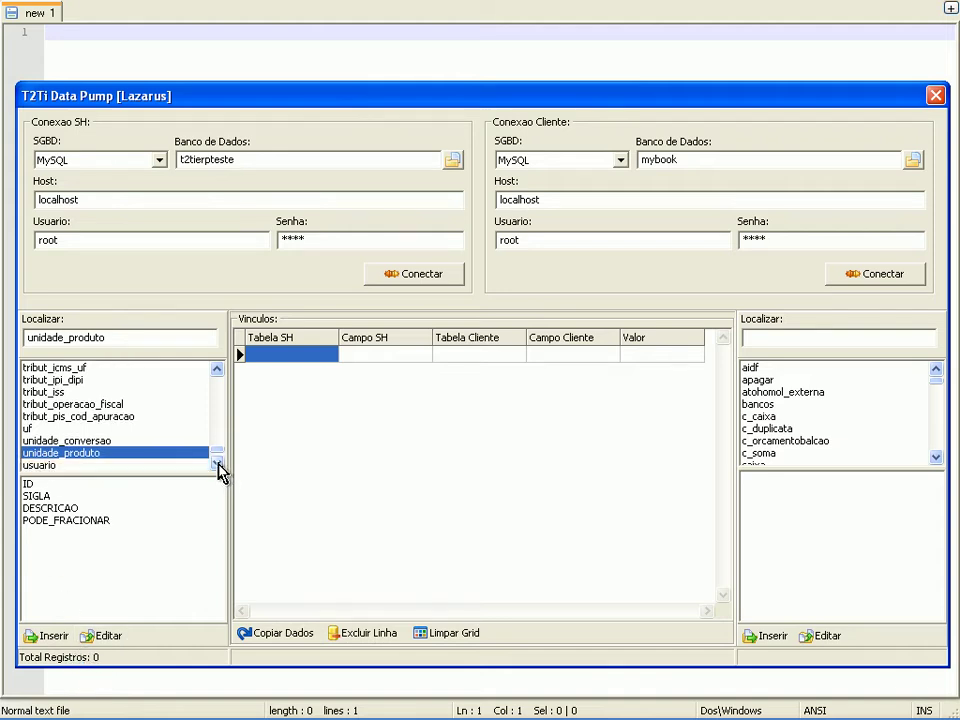
double_click(68, 458)
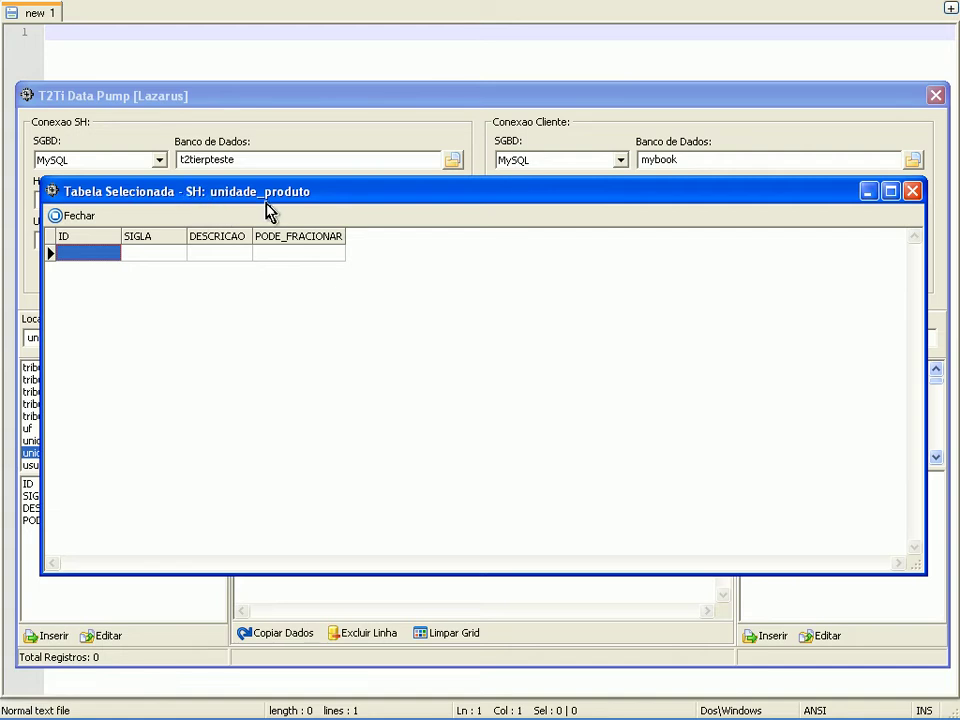
click(60, 218)
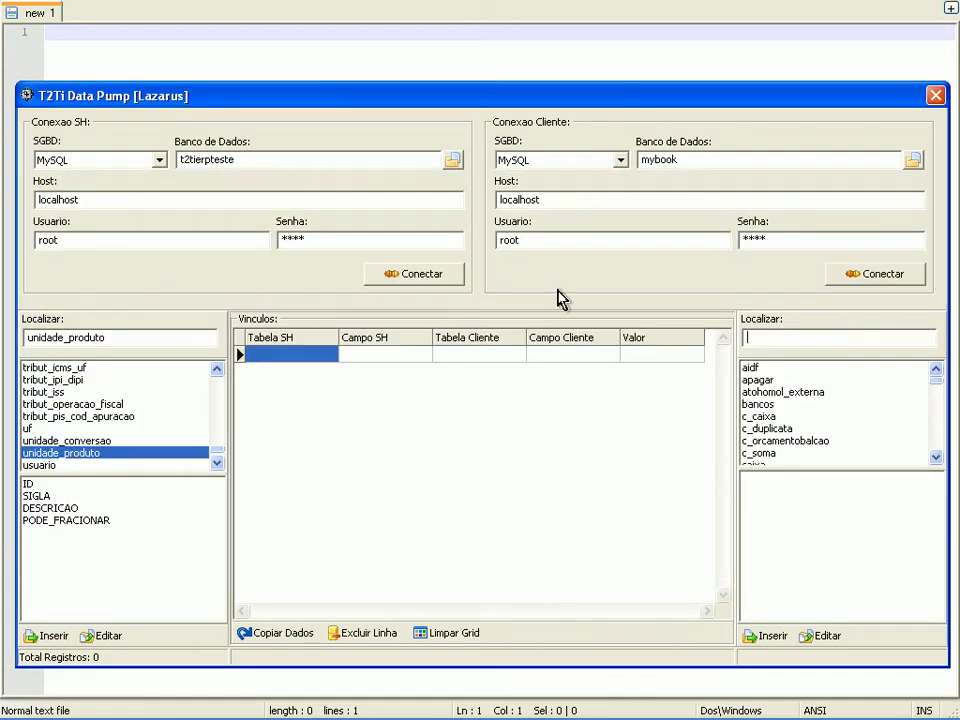
Find and select the client table unidades, and view its records before closing the record window.
text(unidades)
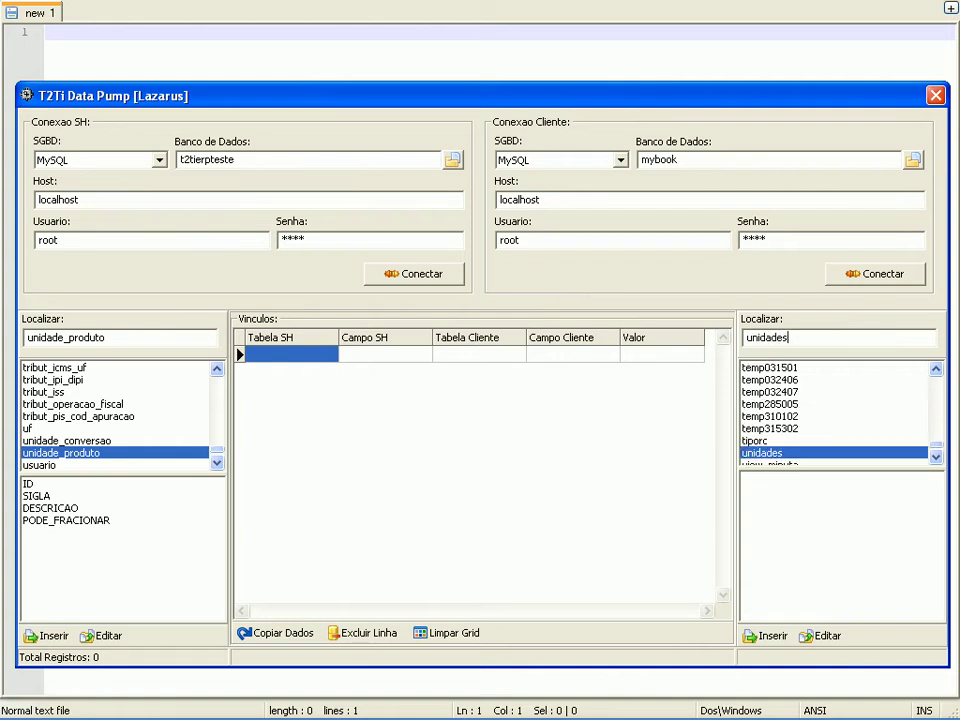
click(773, 457)
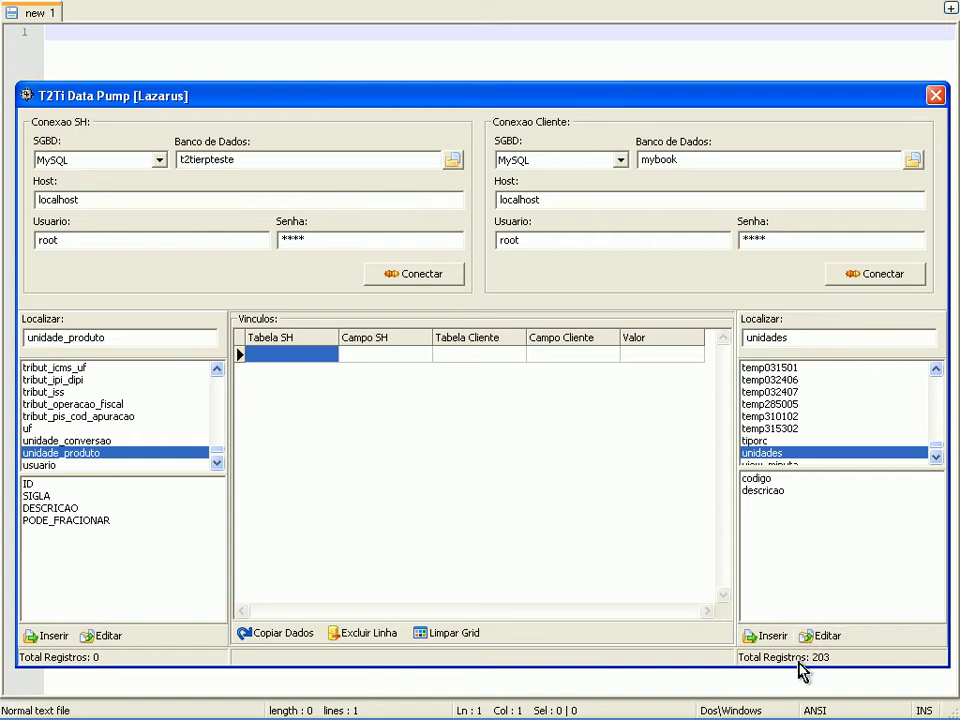
double_click(758, 450)
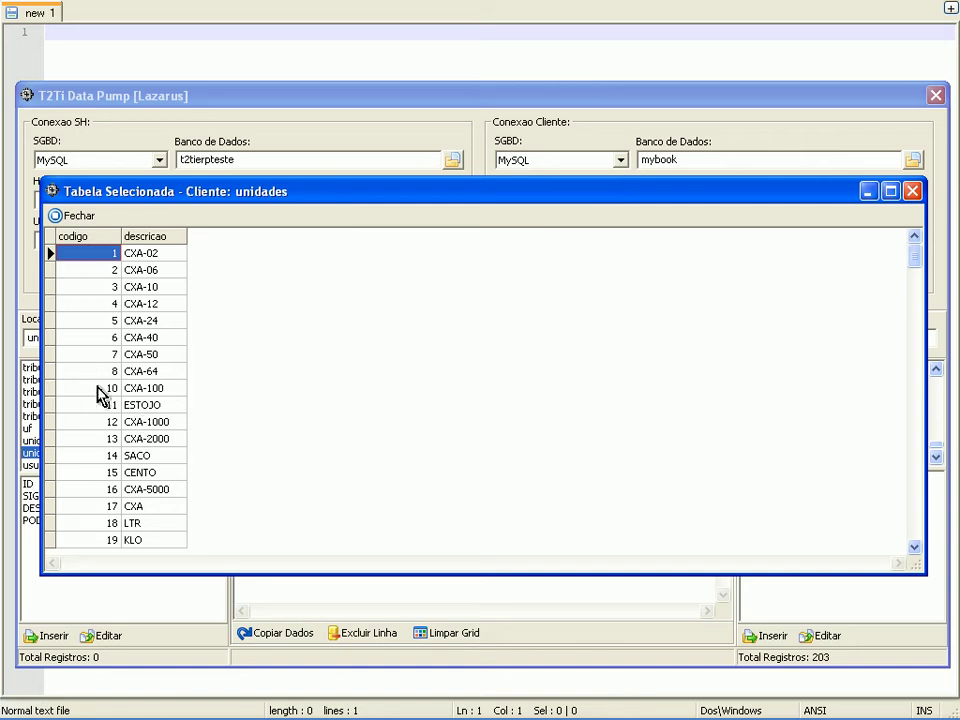
click(913, 193)
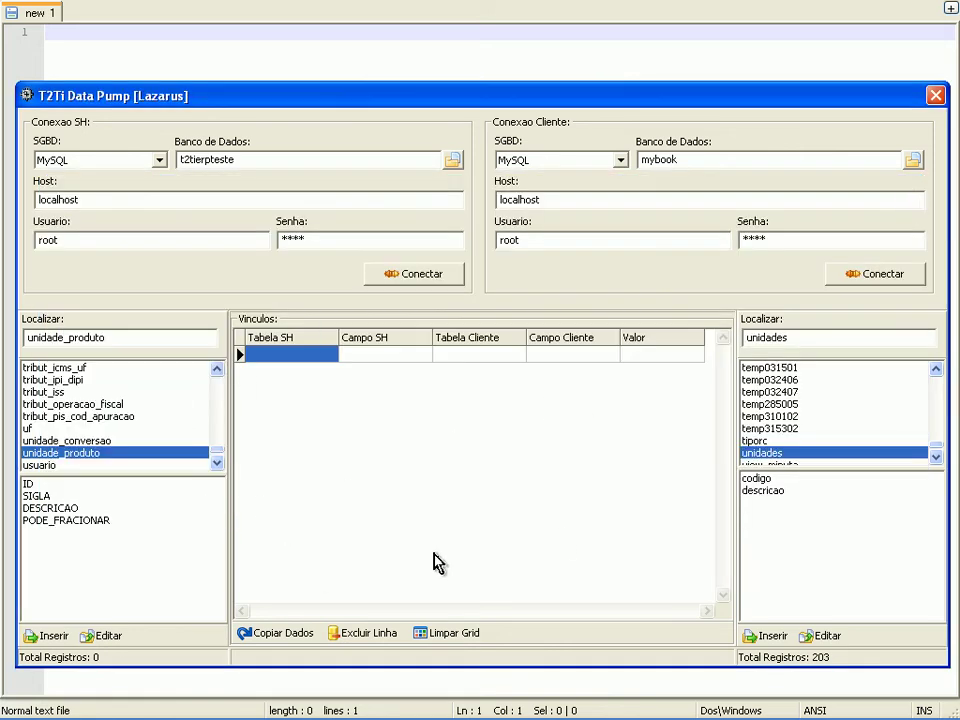
Link the ID field of unidade_produto to the codigo field of the client table unidades.
click(30, 484)
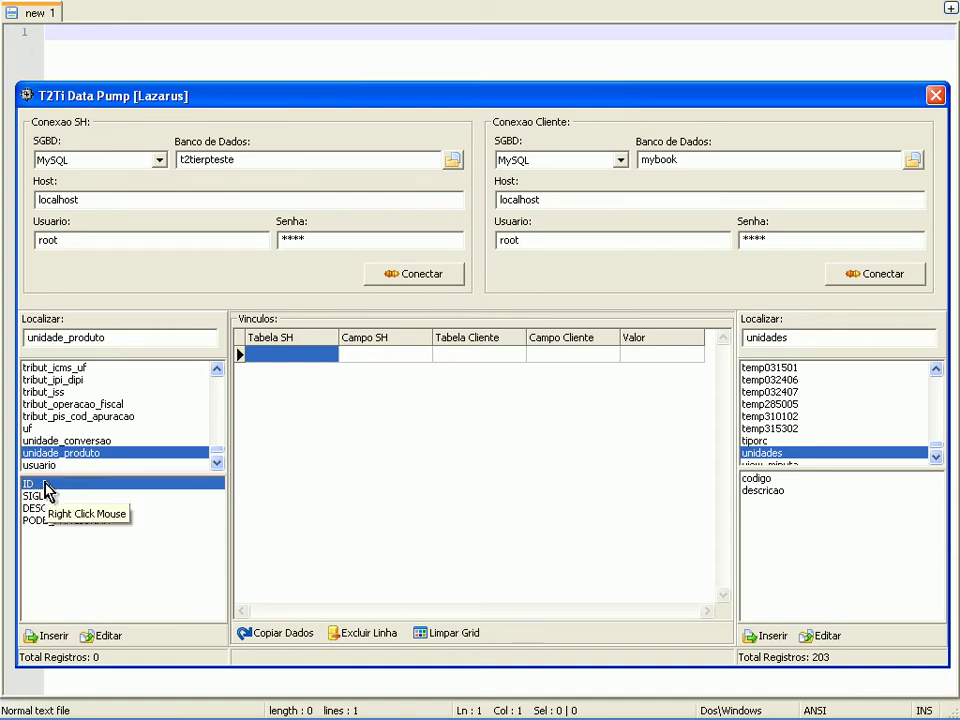
click(48, 635)
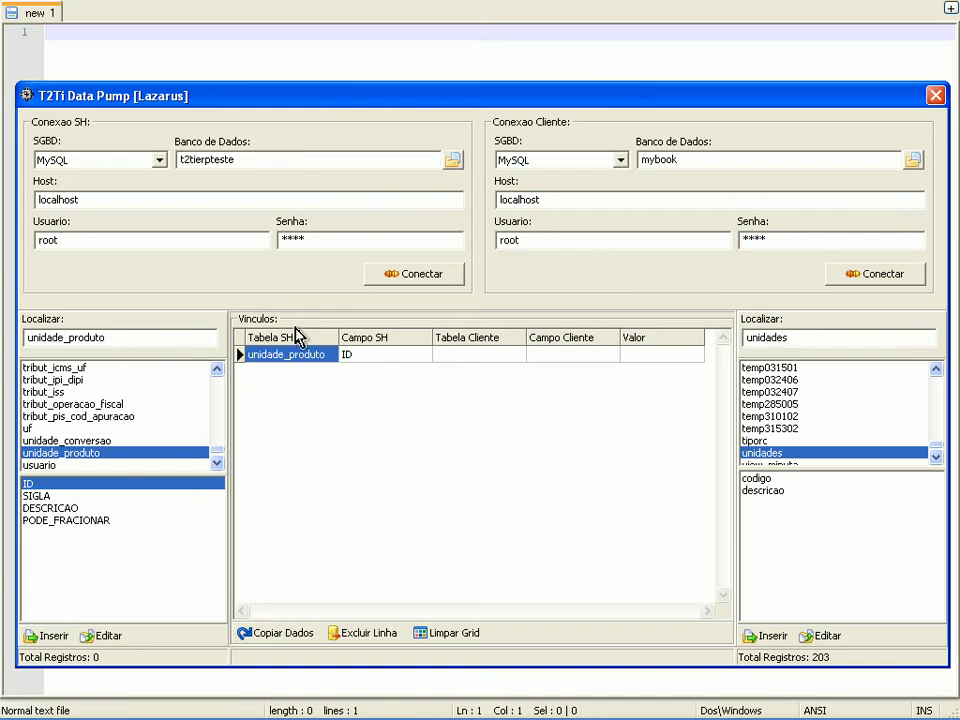
click(770, 480)
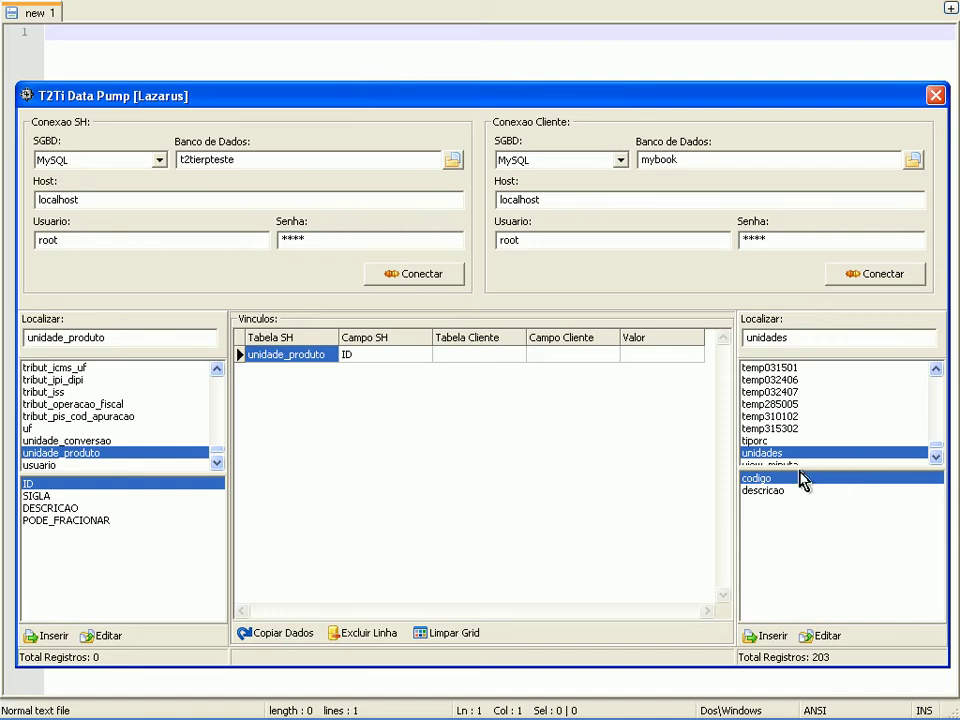
right_click(793, 480)
click(785, 636)
Link the SIGLA field of unidade_produto to the descricao field of the client table unidades.
click(40, 496)
click(47, 637)
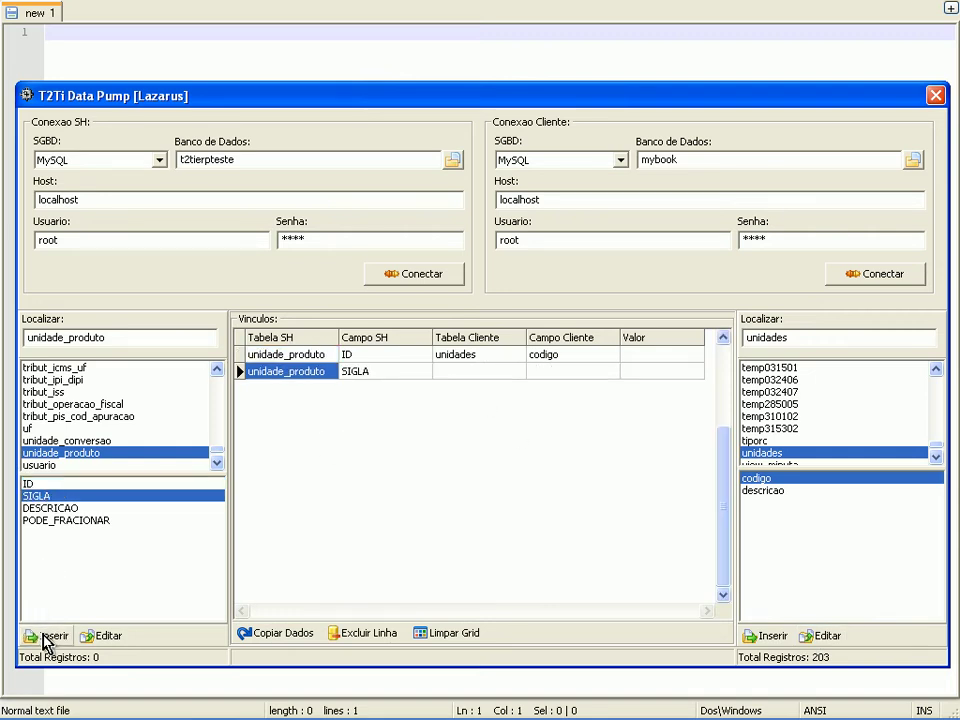
click(762, 491)
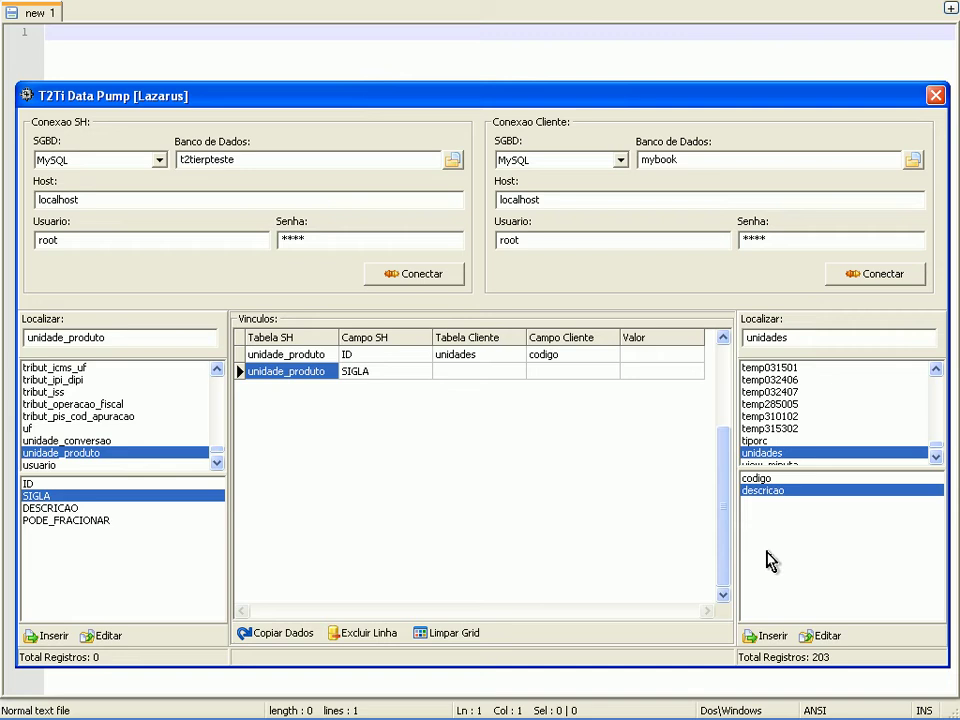
click(770, 636)
Link the DESCRICAO field of unidade_produto to the client field descricao as well.
click(60, 508)
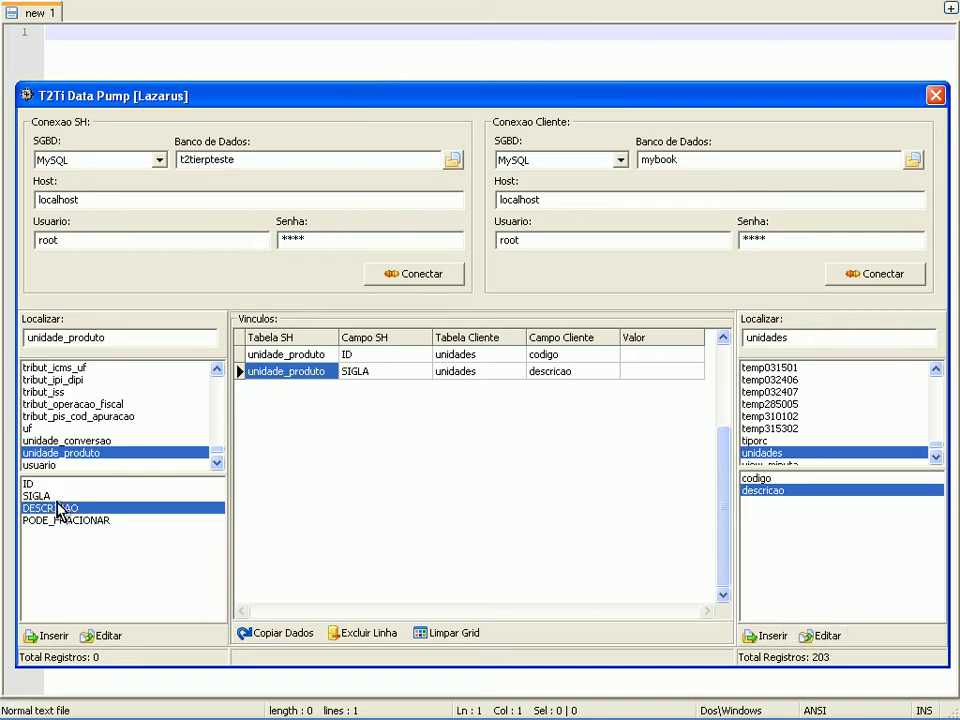
click(45, 636)
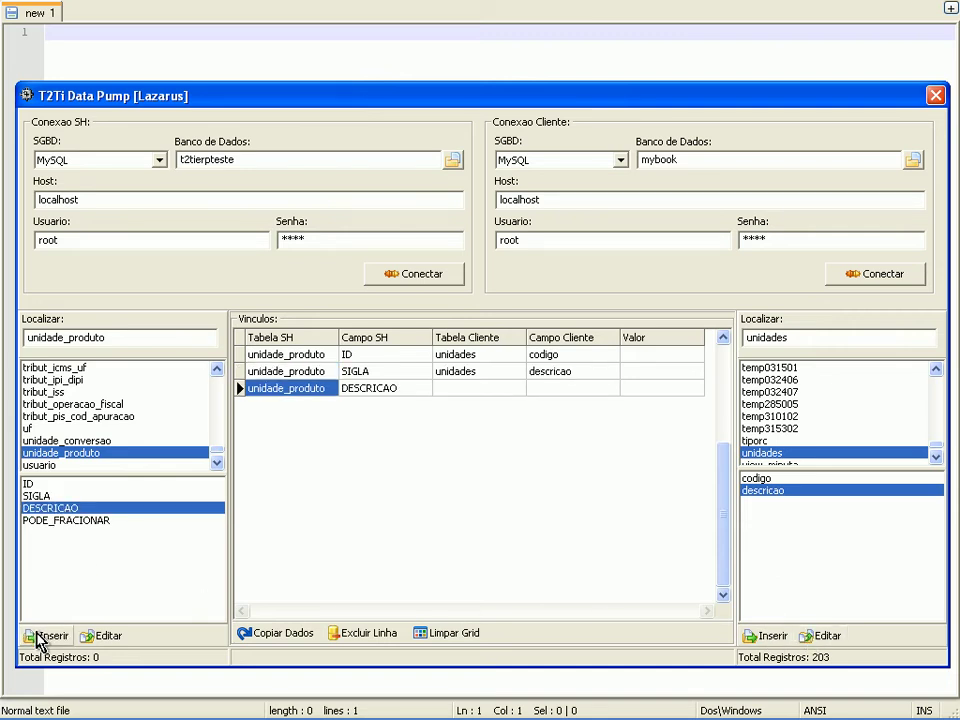
click(821, 636)
Add the PODE_FRACIONAR field of unidade_produto to the links with the fixed value N.
click(80, 520)
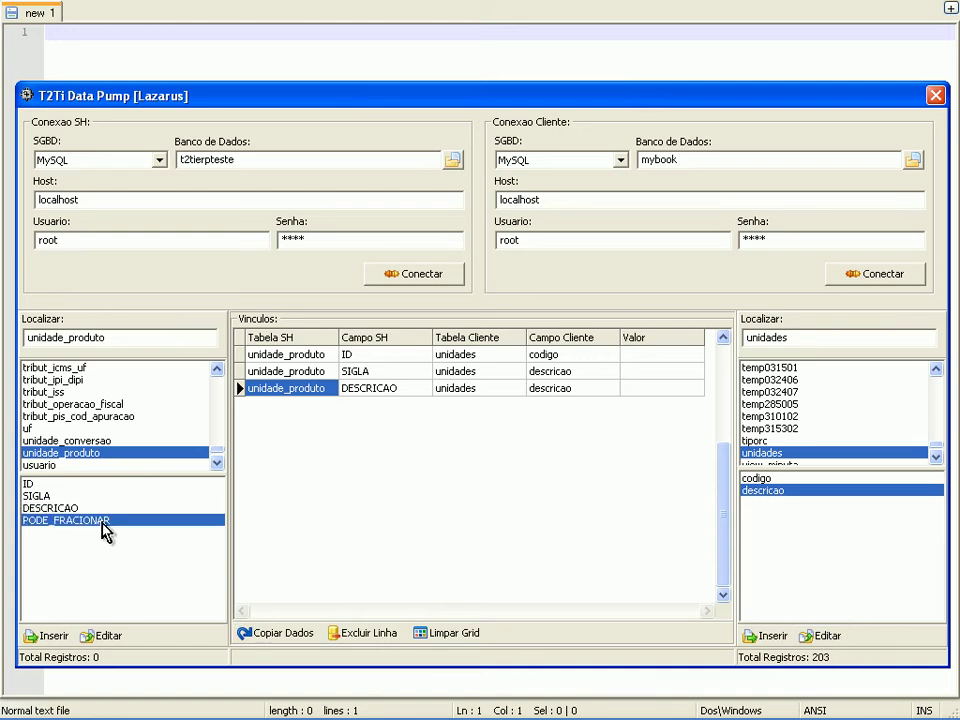
click(47, 636)
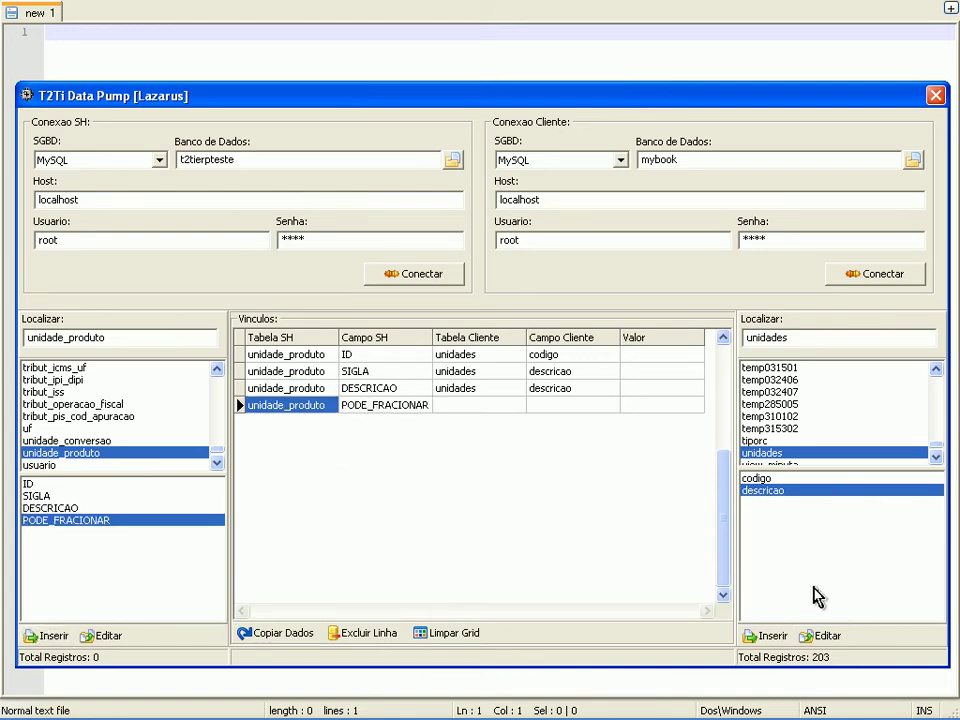
click(658, 405)
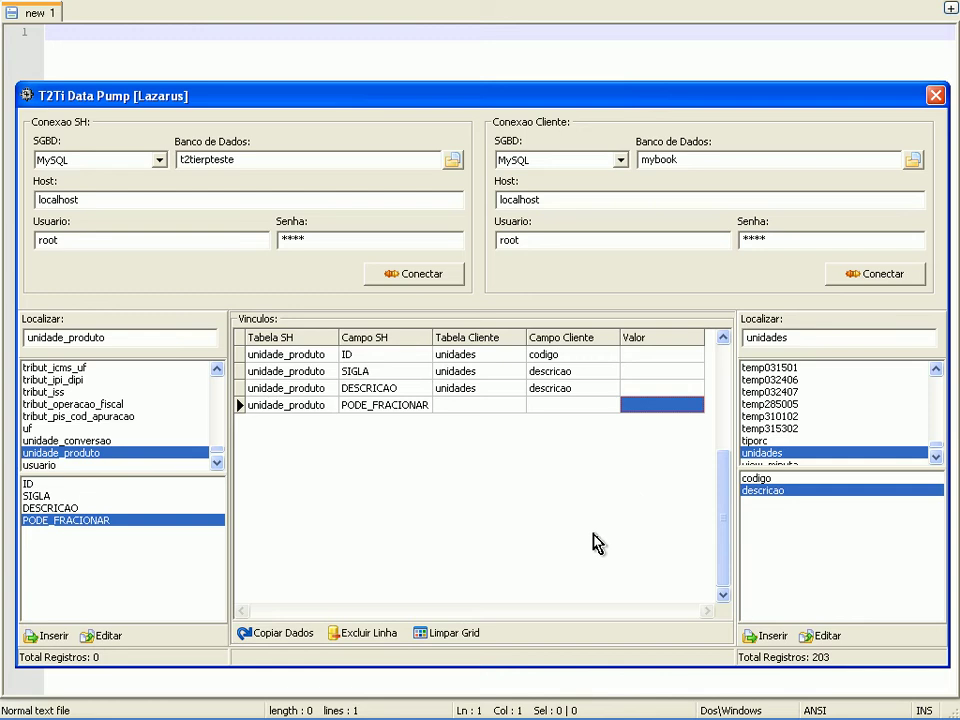
text(N)
key(Return)
Copy the linked client data into the SH table unidade_produto, confirming the copy and dismissing the message.
click(285, 633)
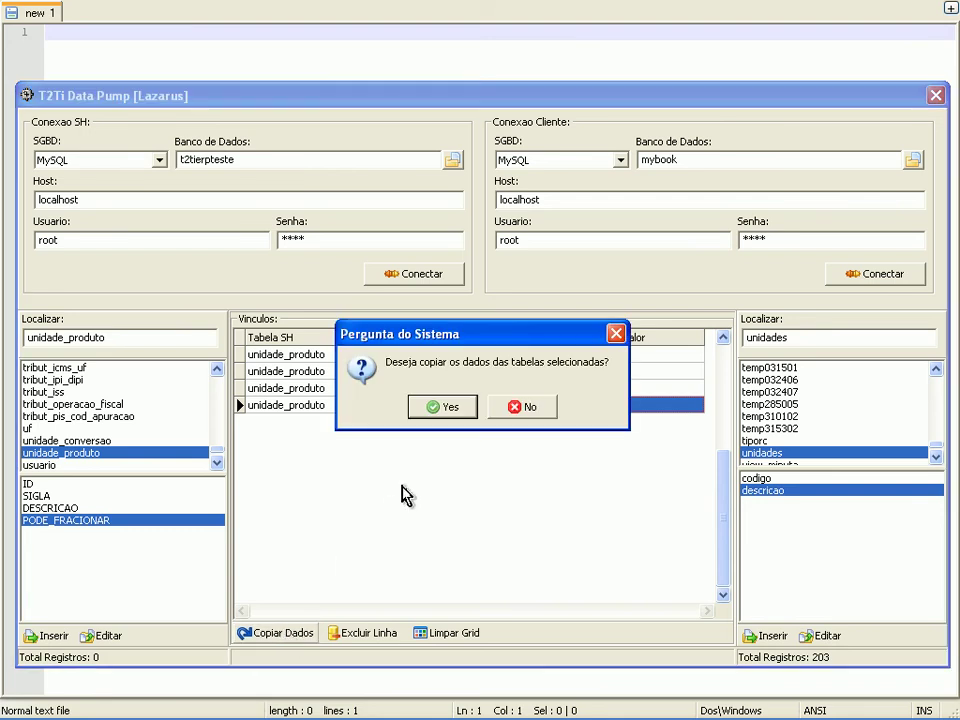
click(443, 408)
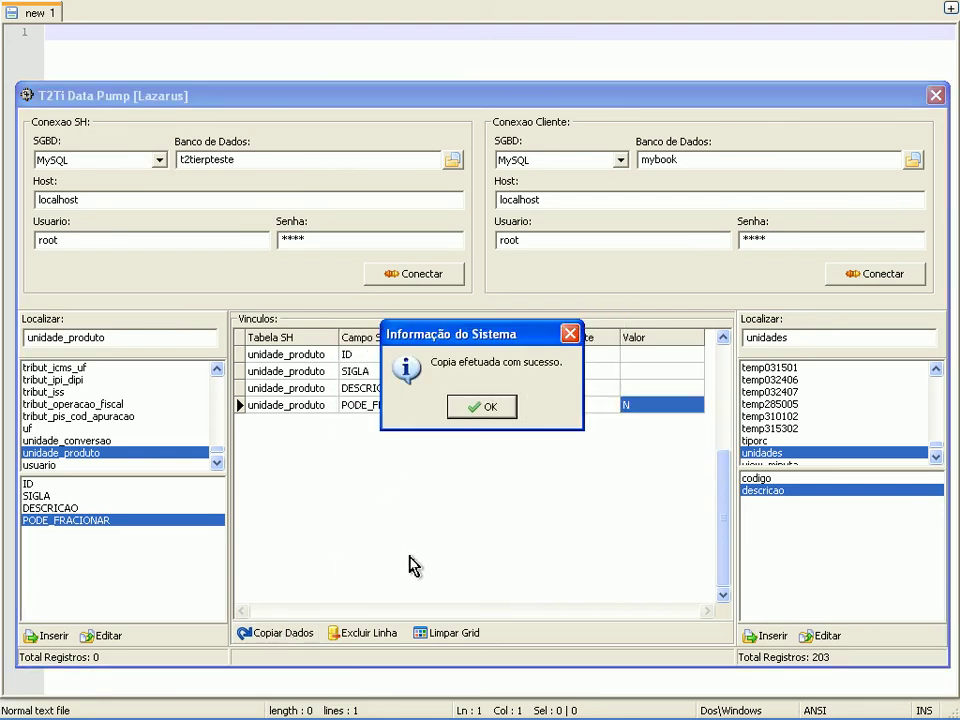
click(481, 408)
Reload the SH table unidade_produto, examine its copied records from first to last, and close the record window.
click(70, 440)
click(76, 453)
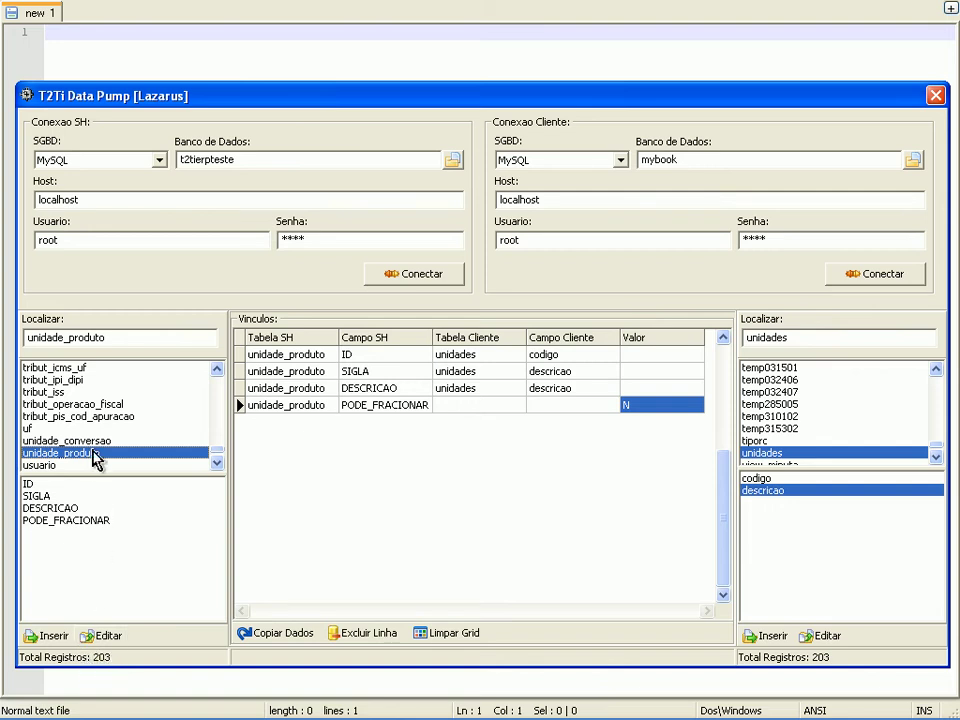
double_click(94, 454)
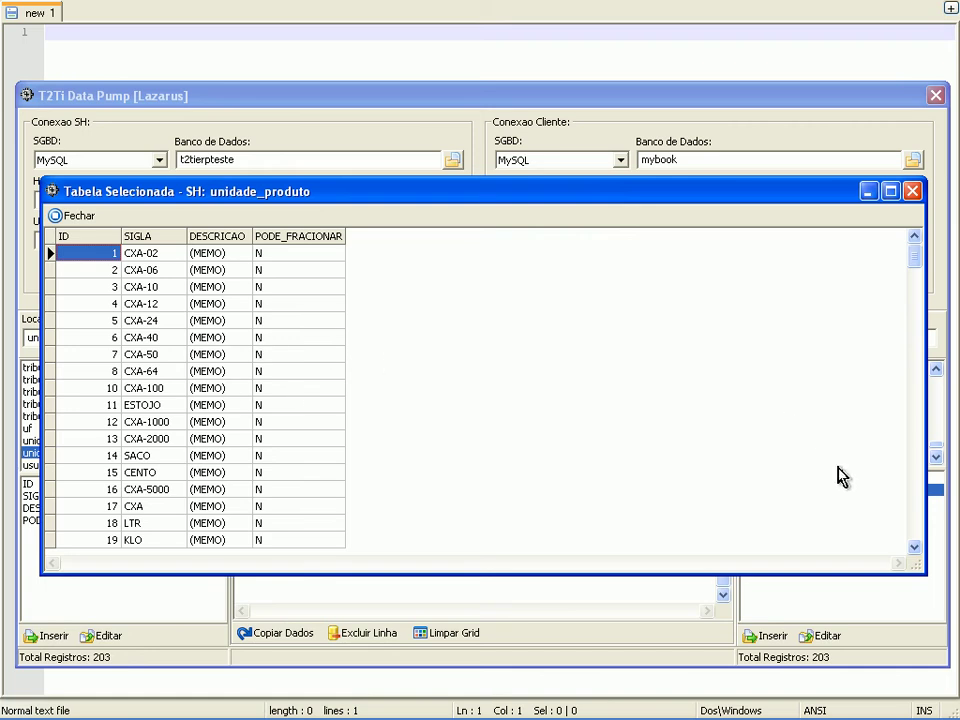
click(915, 481)
click(916, 482)
click(916, 482)
click(916, 482)
click(916, 482)
click(916, 482)
click(916, 482)
click(916, 485)
click(916, 485)
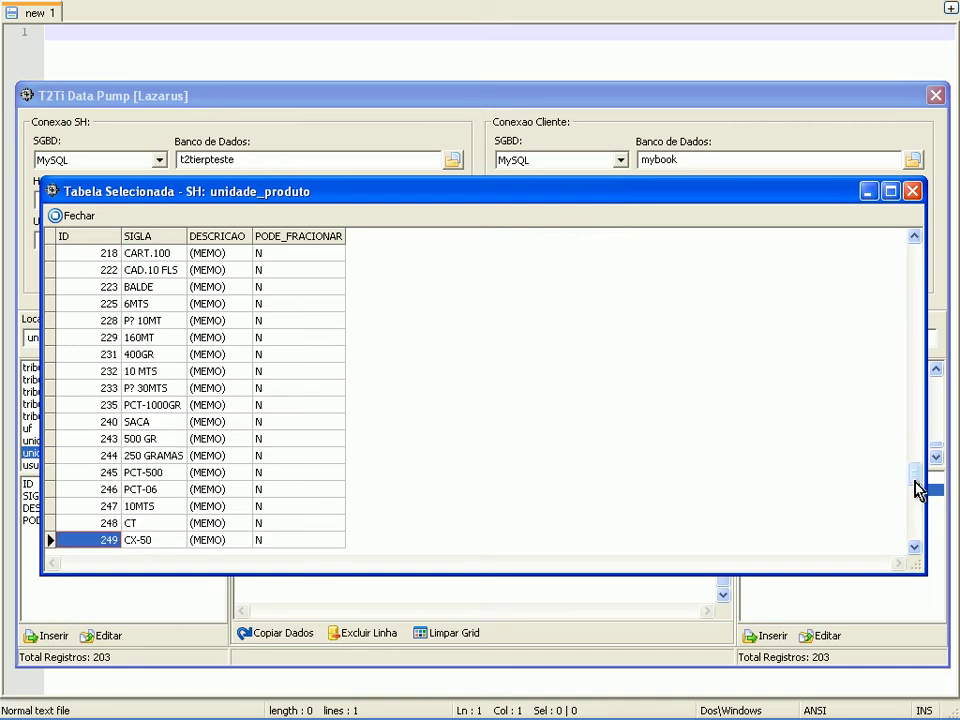
click(916, 538)
click(917, 285)
click(916, 266)
click(914, 238)
click(914, 238)
click(914, 238)
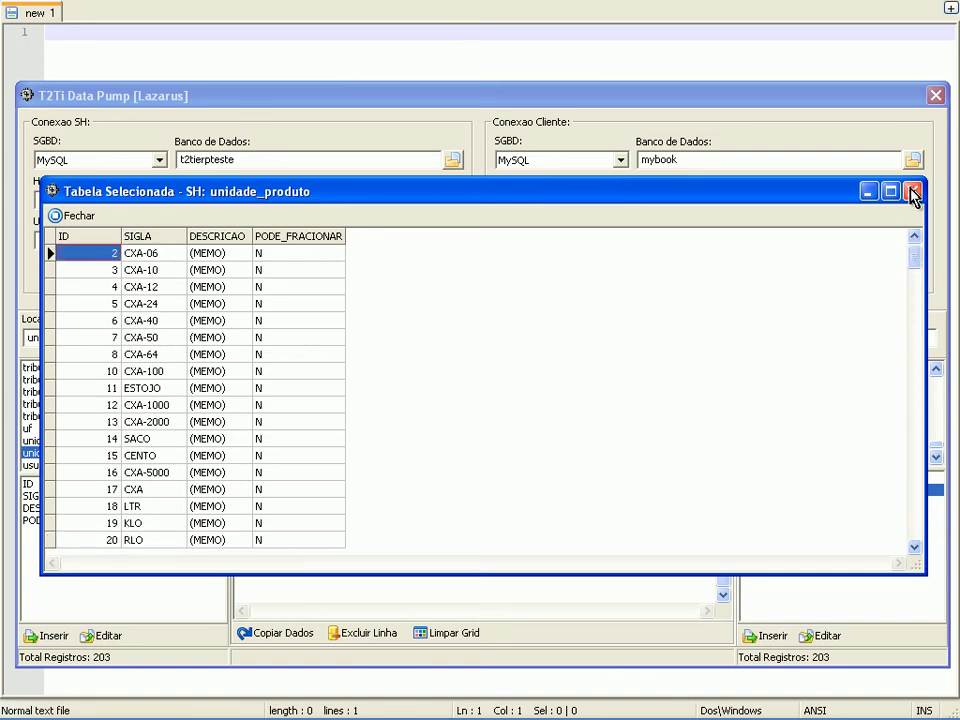
click(913, 197)
Find and load the SH table produto and the client table produtos.
double_click(163, 336)
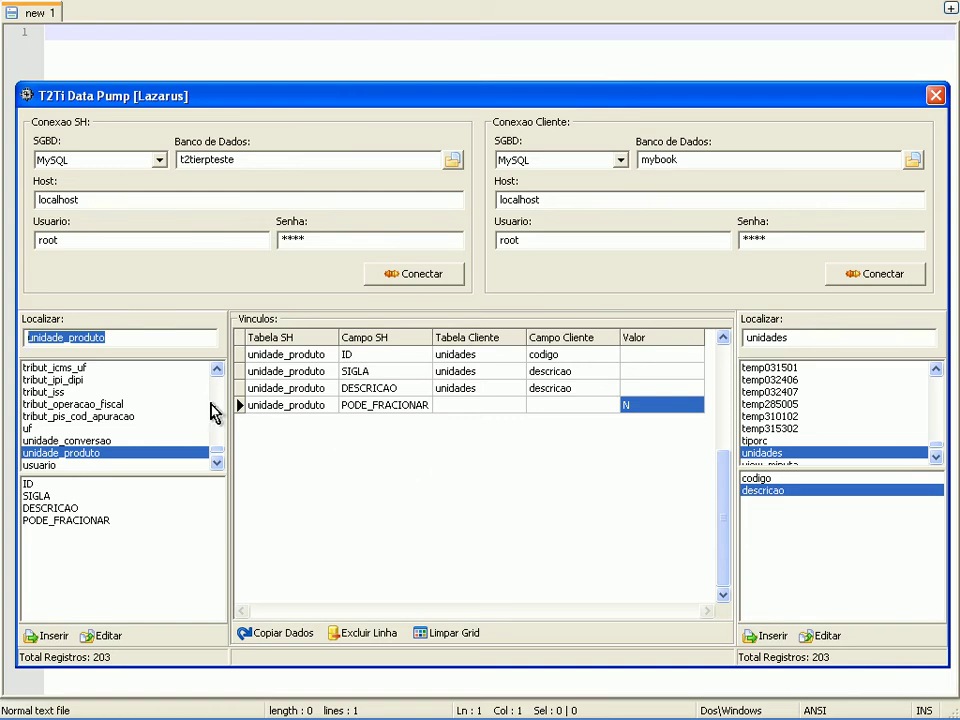
text(produto)
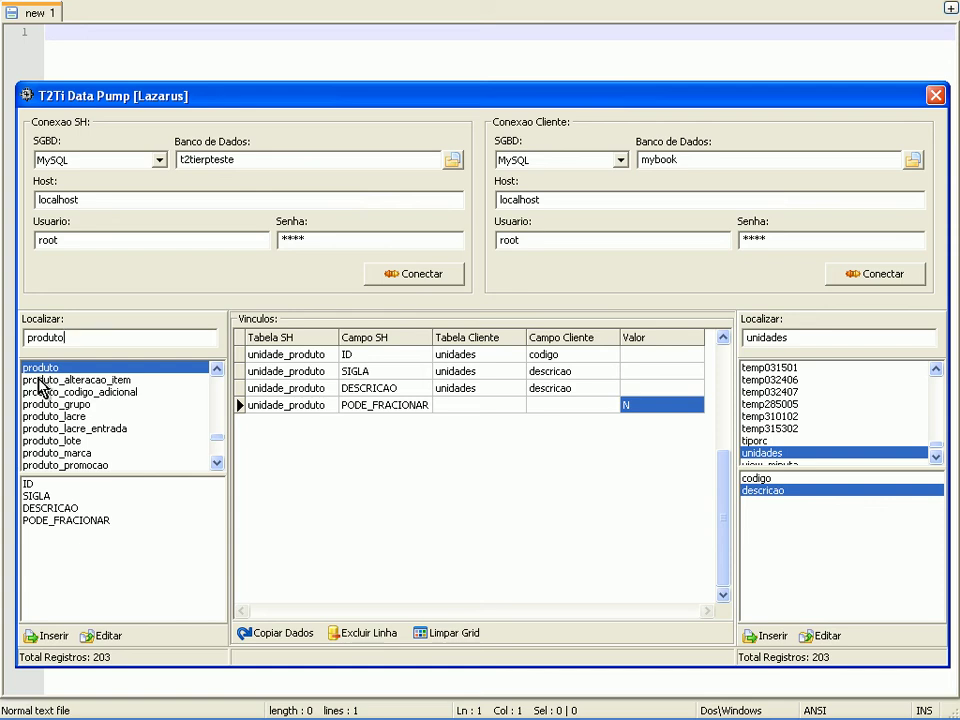
click(57, 368)
click(795, 340)
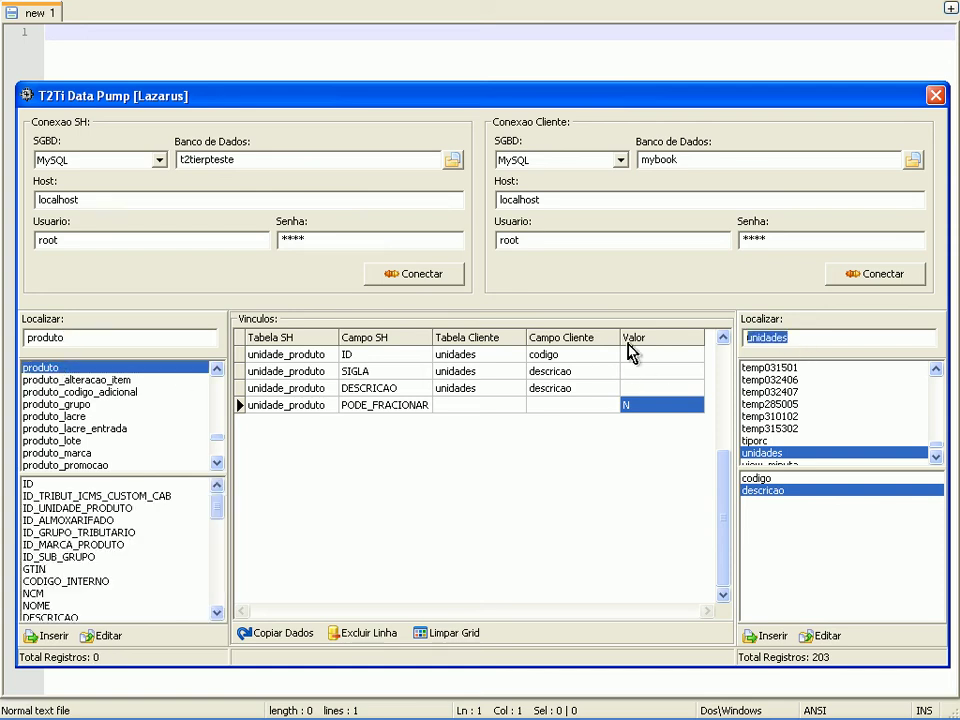
text(produtos)
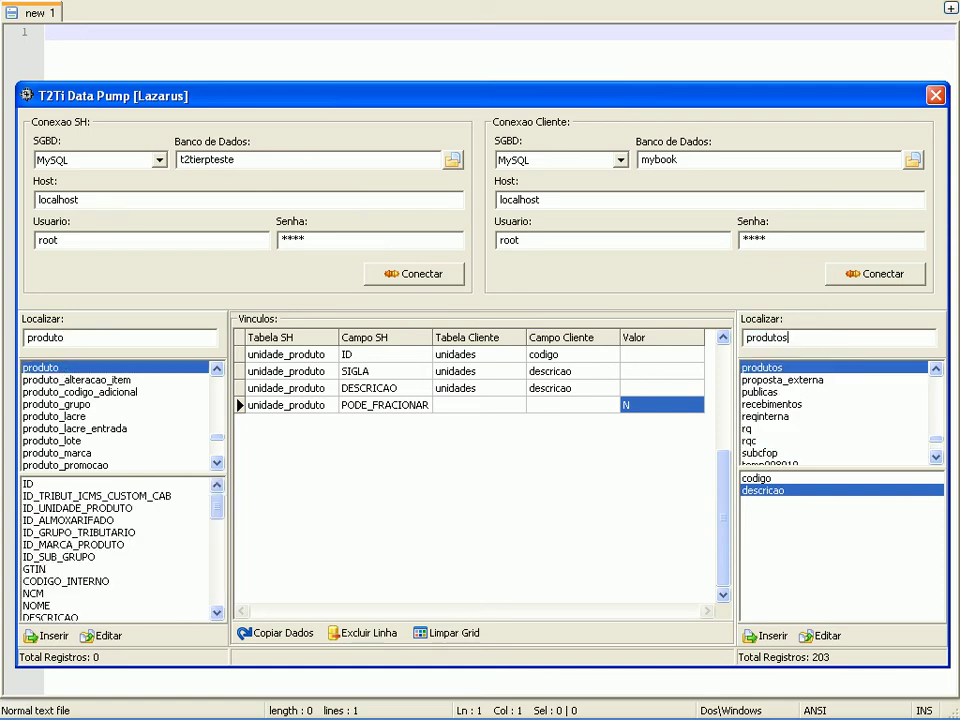
click(793, 370)
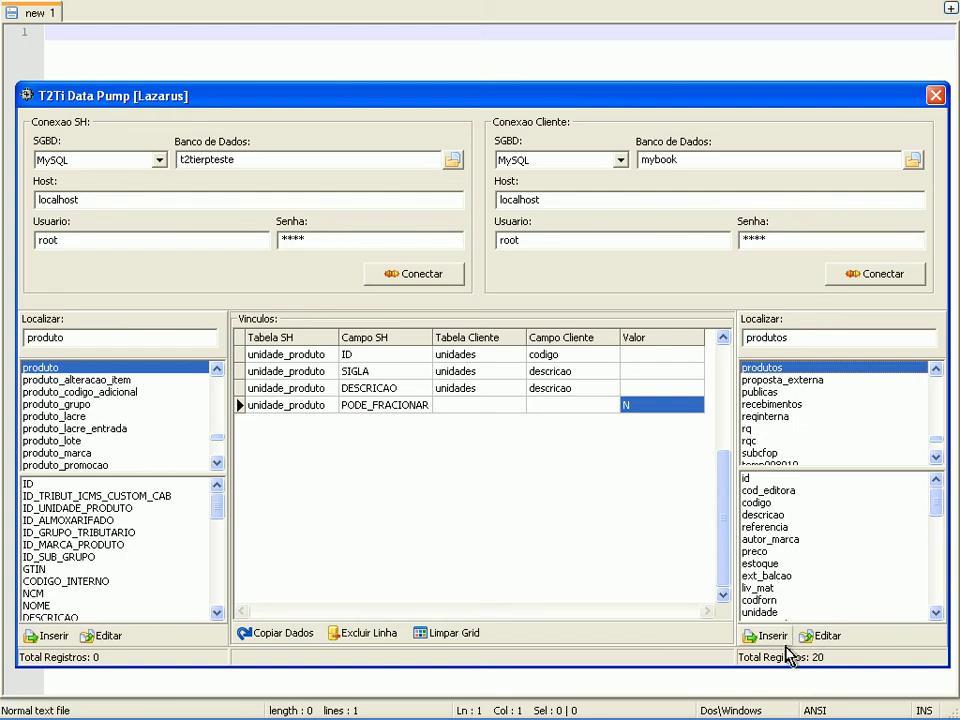
Examine the records of the client table produtos and of the SH table produto, closing each record window.
double_click(760, 372)
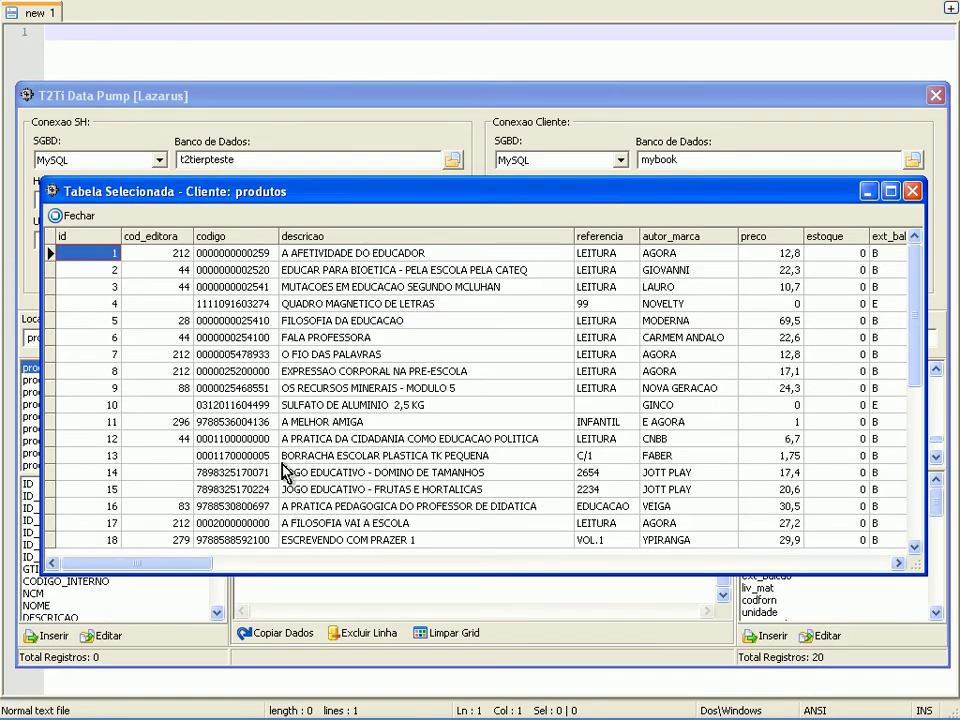
click(915, 532)
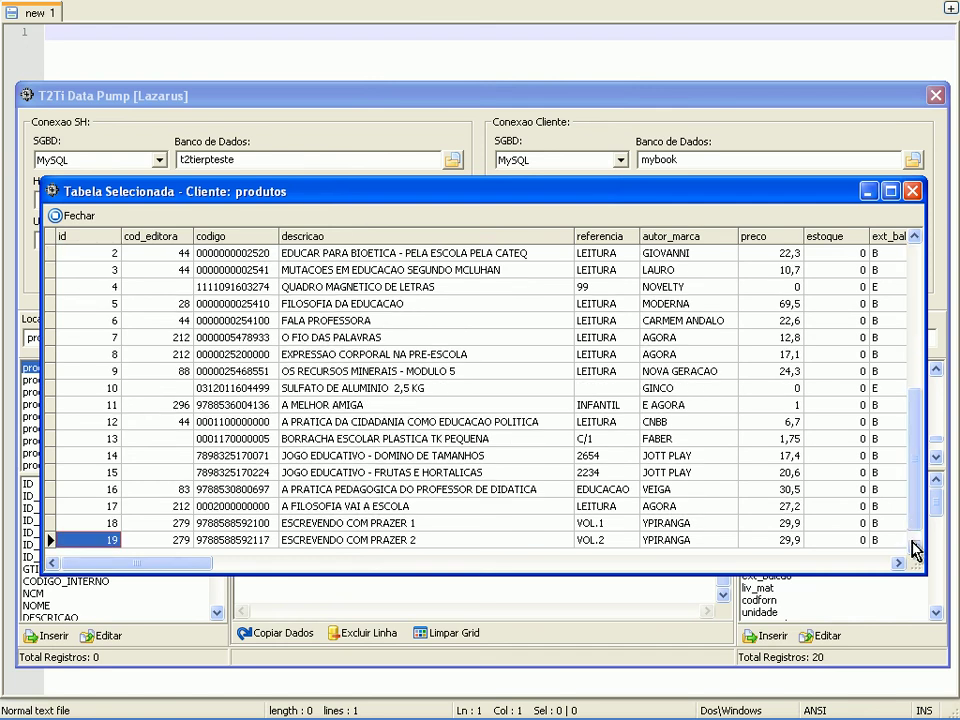
click(915, 548)
click(911, 295)
click(913, 238)
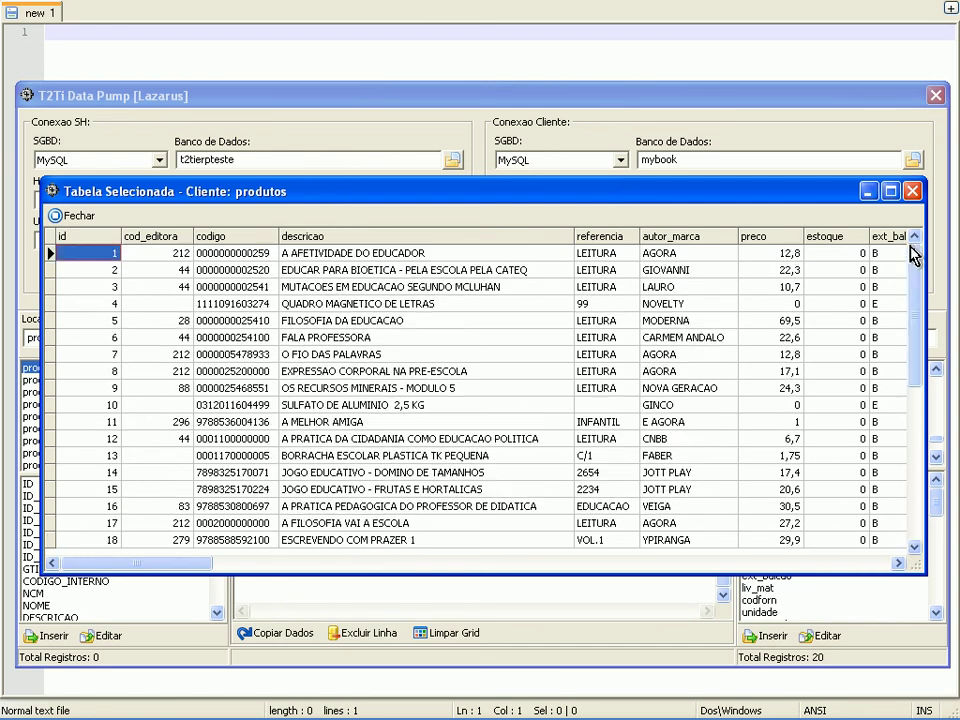
click(911, 190)
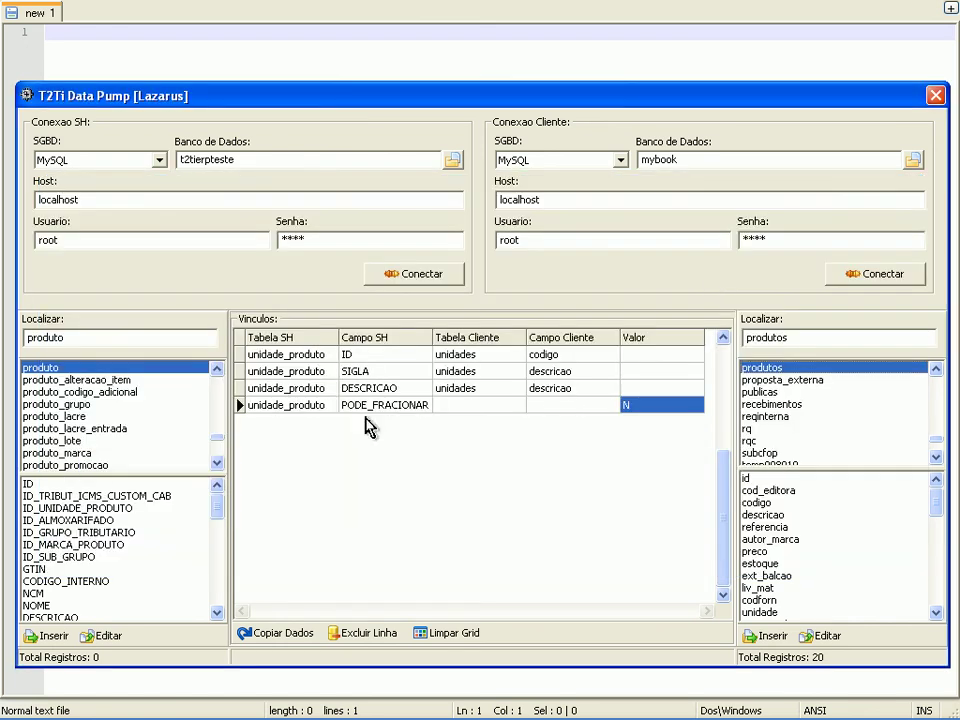
double_click(77, 364)
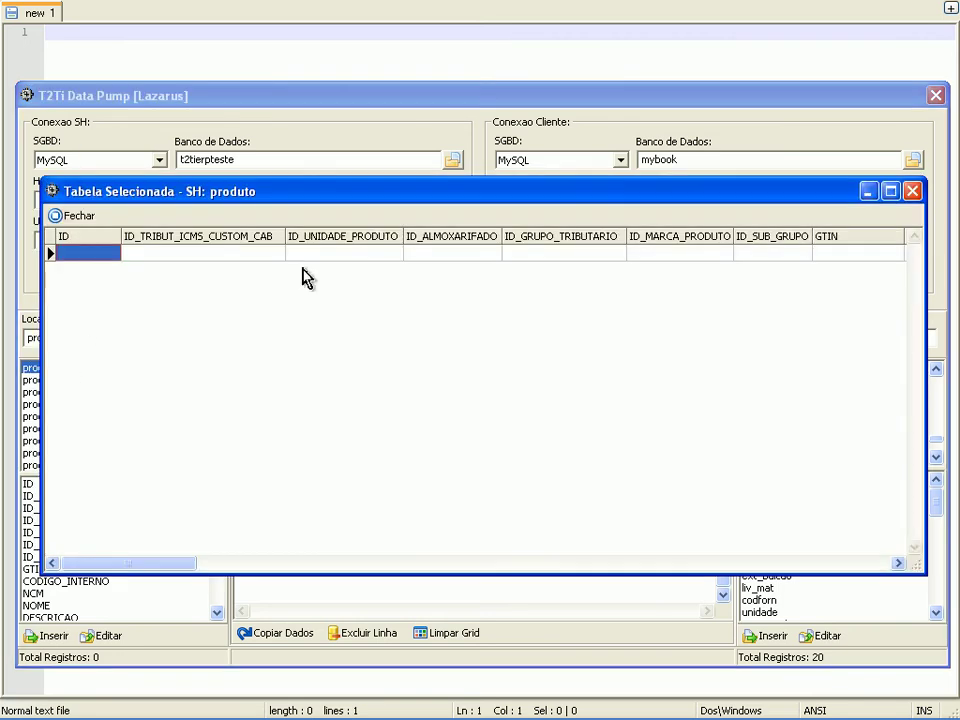
click(913, 193)
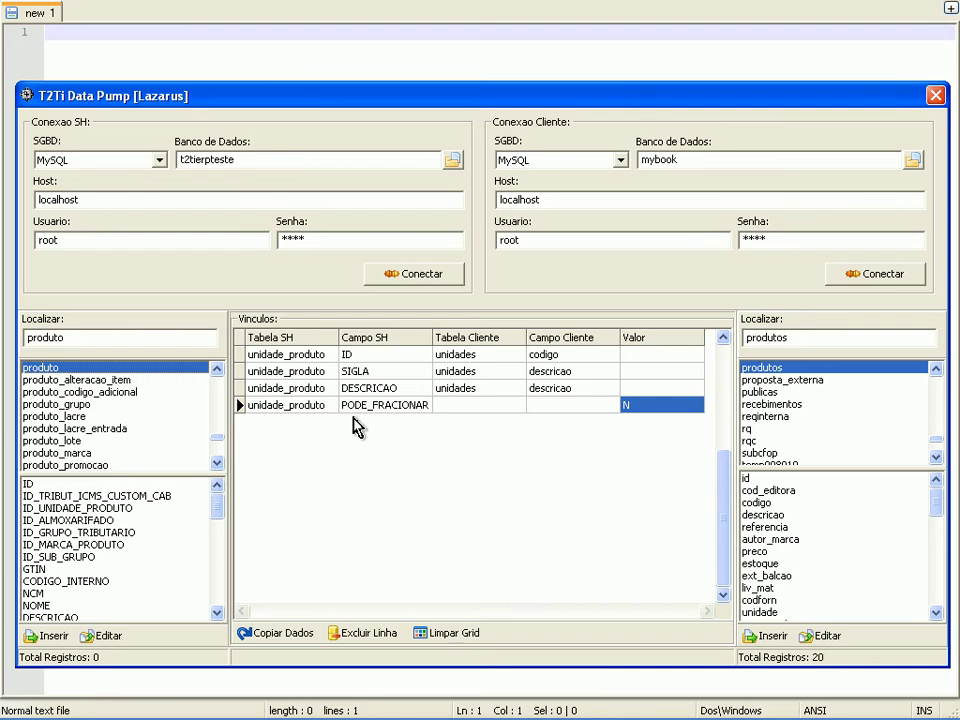
Clear the link grid, confirming the question, and link the ID field of produto to the client field id of produtos.
click(450, 633)
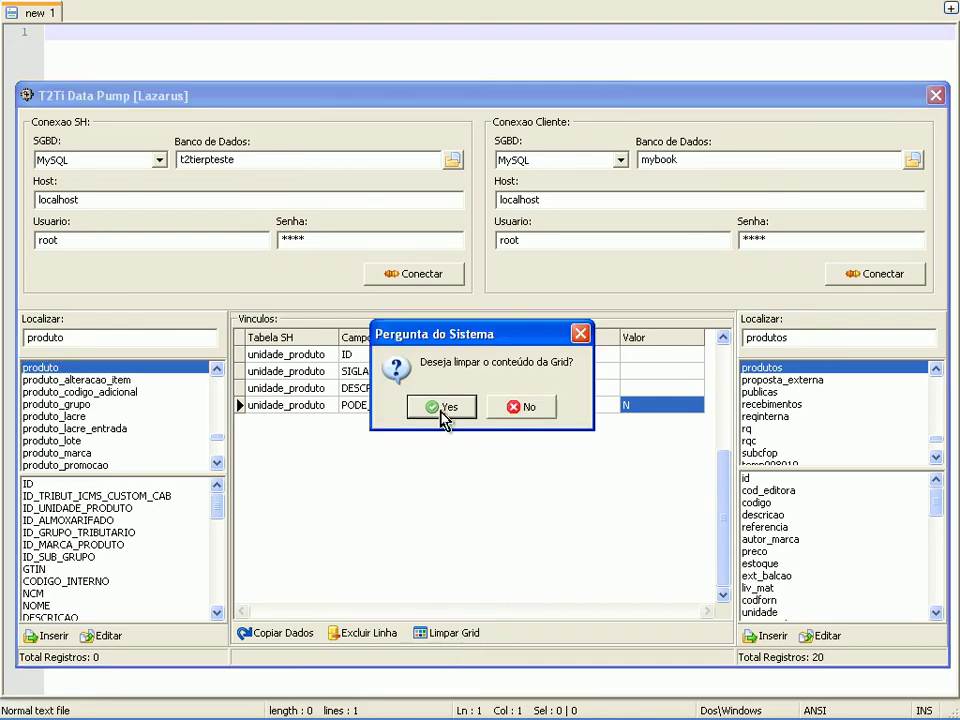
click(442, 410)
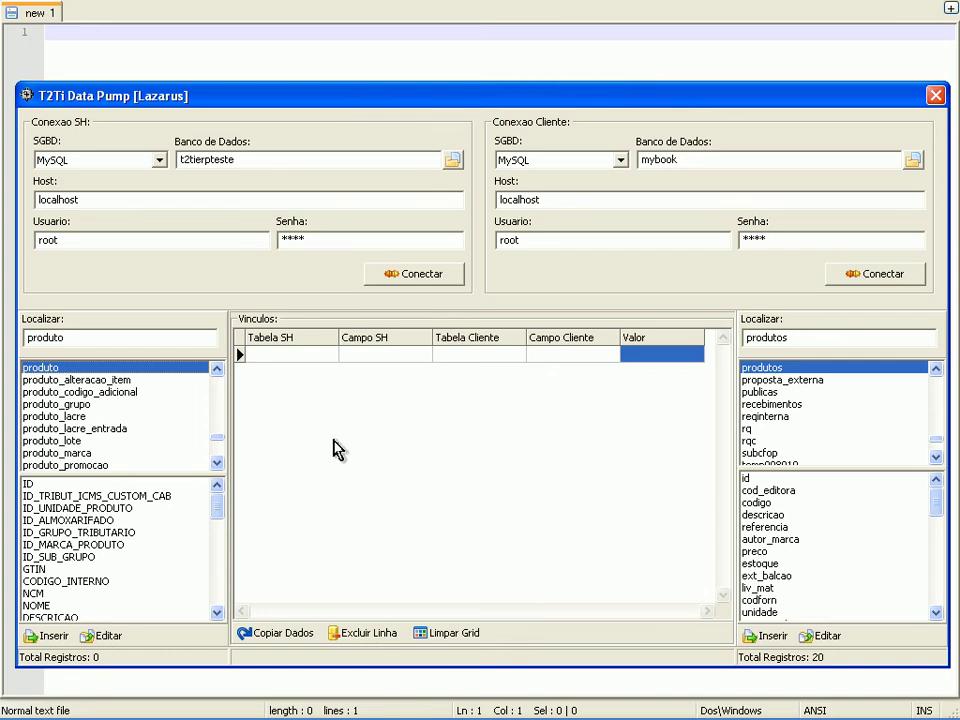
click(45, 484)
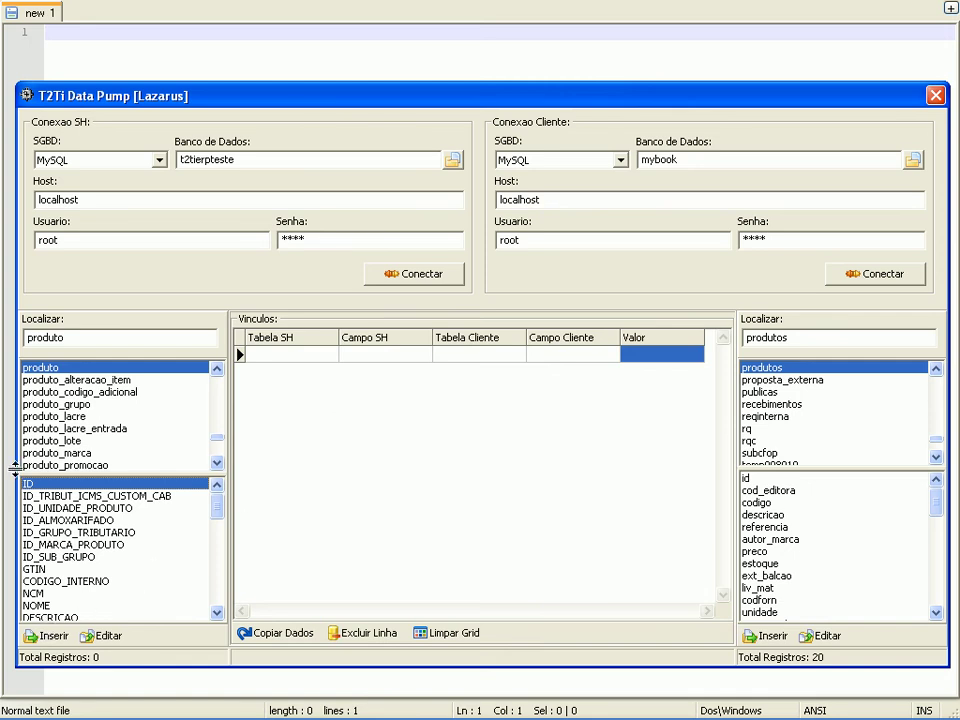
click(45, 640)
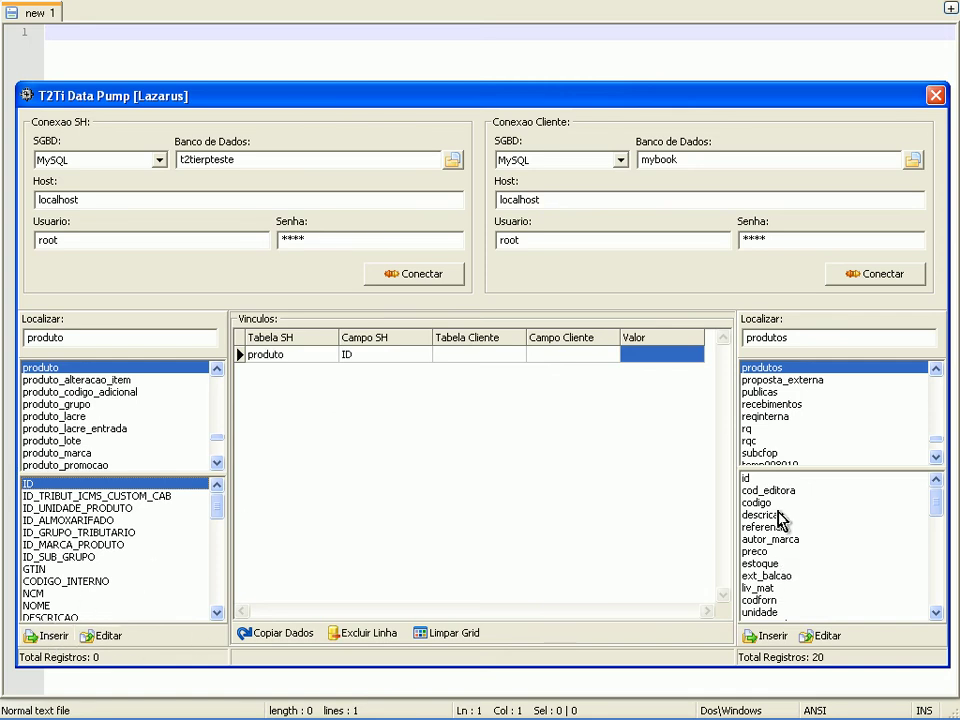
click(836, 479)
click(810, 634)
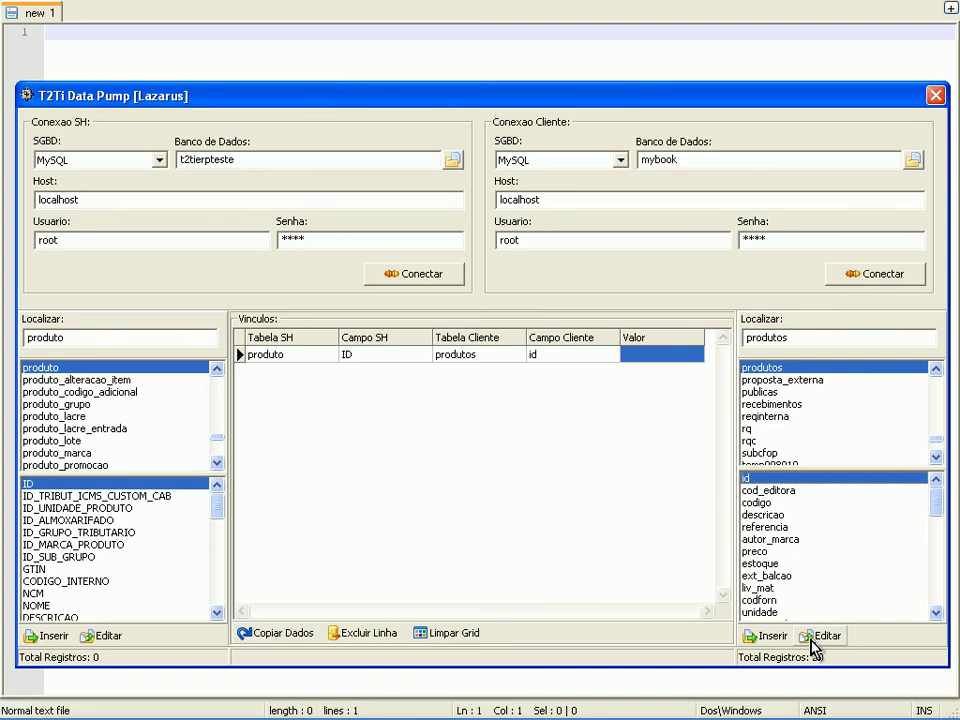
Link the ID_UNIDADE_PRODUTO field of produto to the client field id_unidade_produto.
click(58, 509)
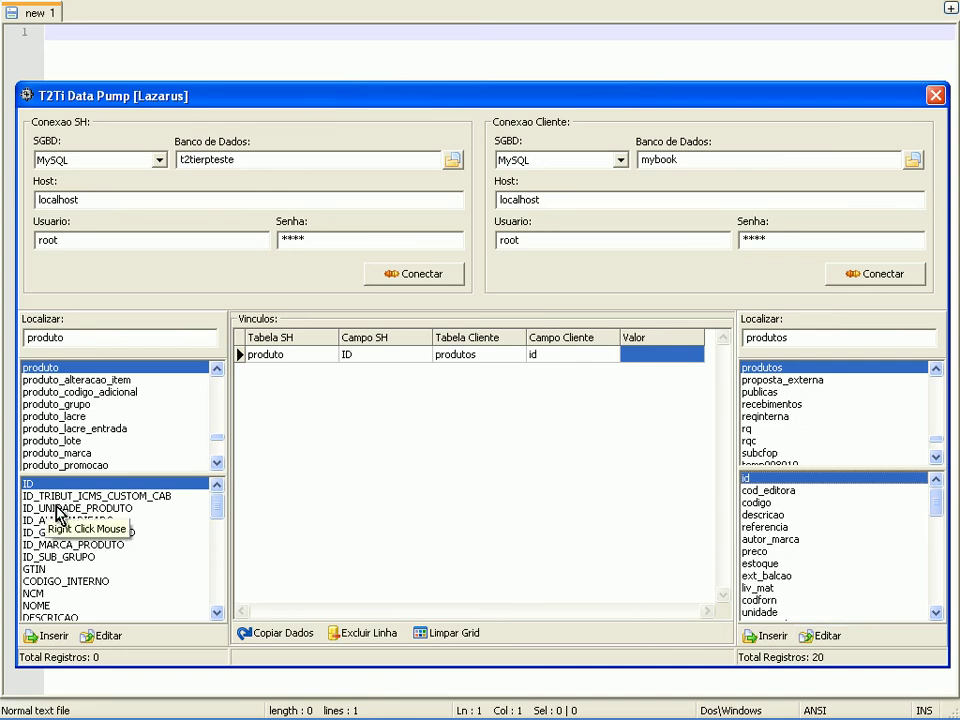
click(40, 638)
scroll(940, 603, down, 4)
click(826, 612)
click(785, 636)
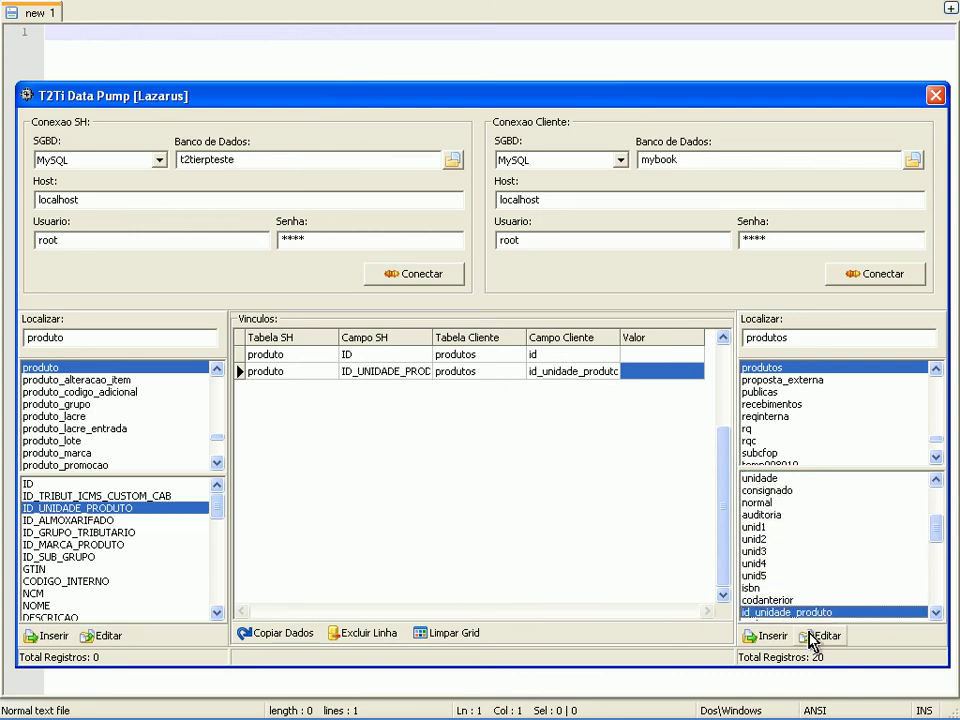
Add the ID_SUB_GRUPO field of produto to the links with the fixed value 1.
click(55, 556)
click(40, 634)
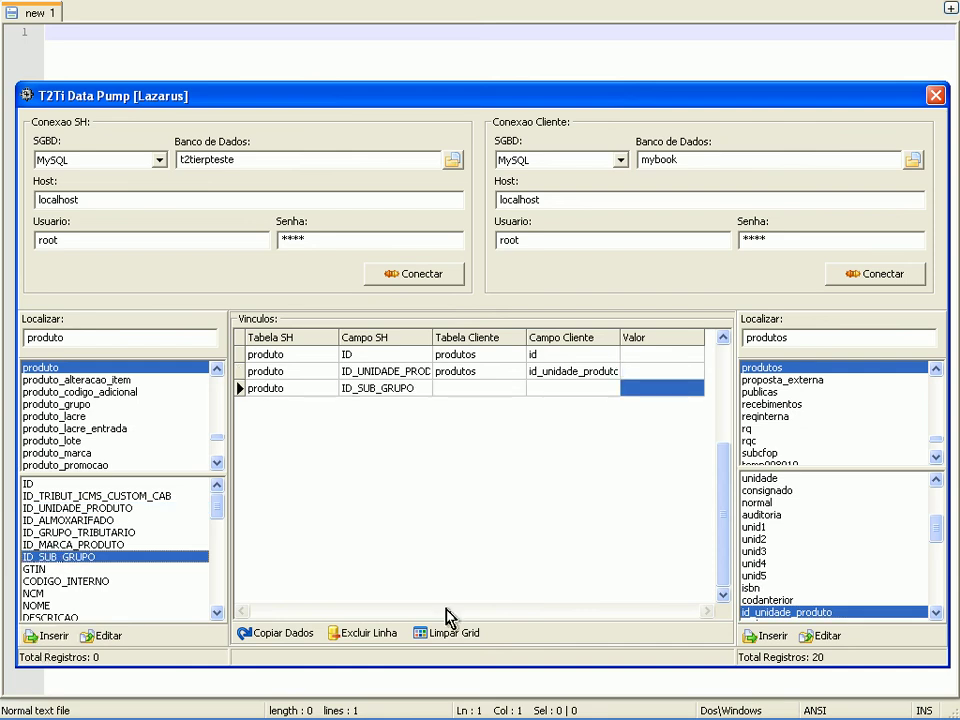
drag(937, 547, 936, 489)
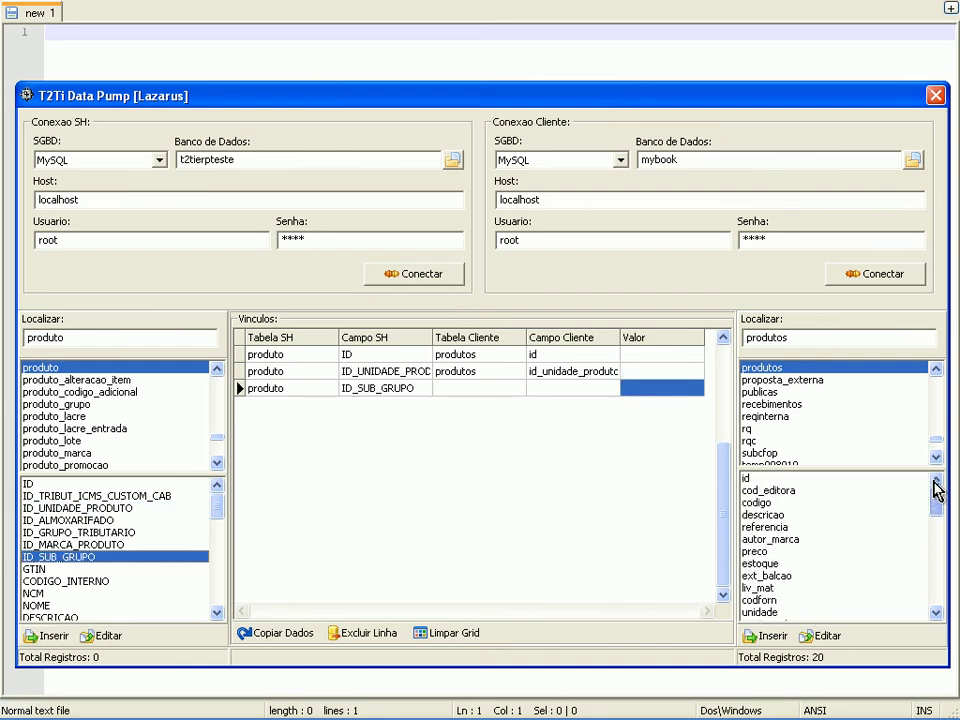
right_click(870, 540)
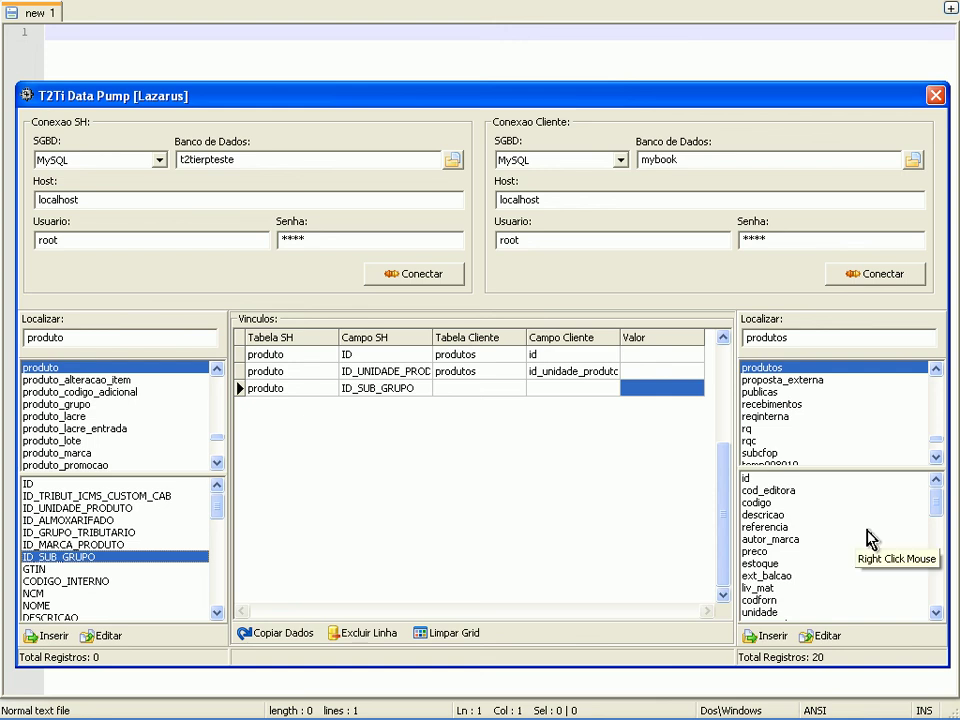
click(657, 393)
text(1)
key(Return)
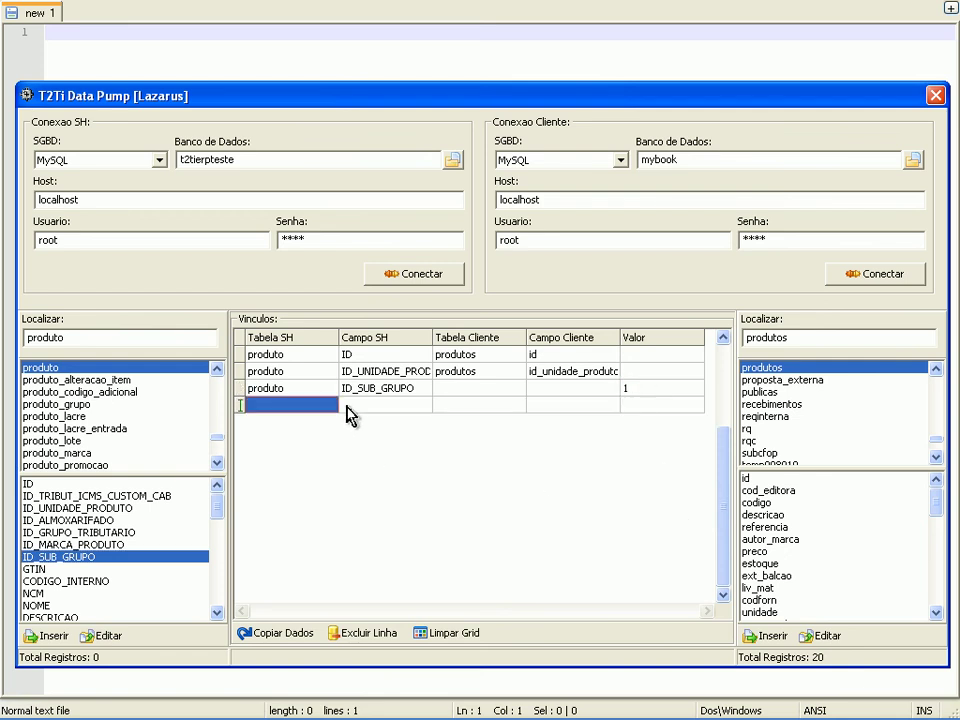
key(Up)
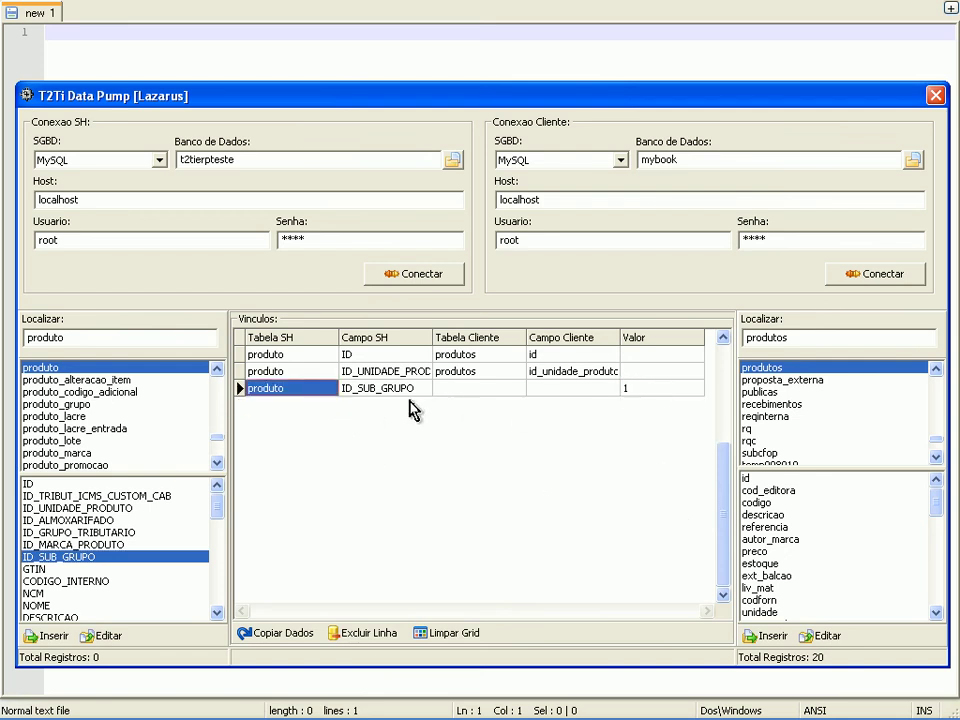
Link the GTIN field of produto to the client field codigo.
click(45, 569)
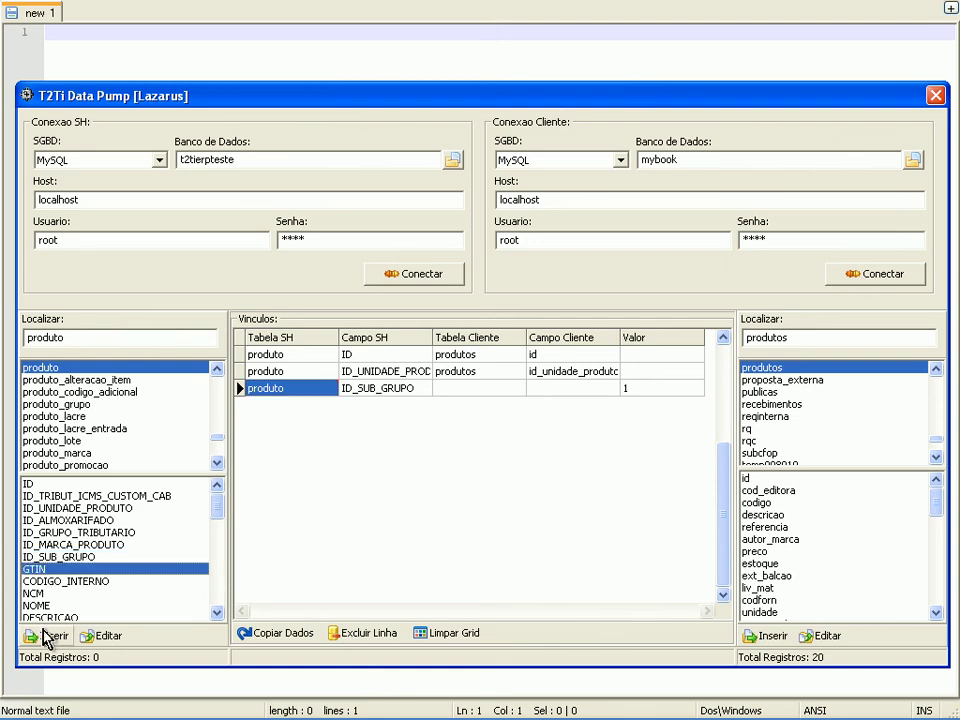
click(45, 636)
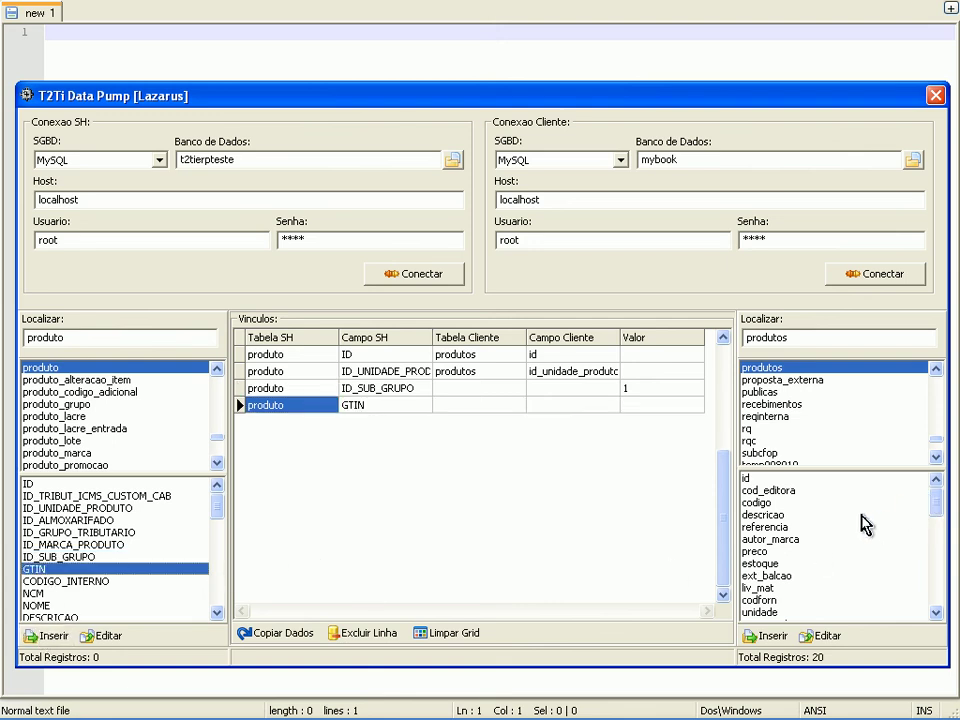
click(782, 504)
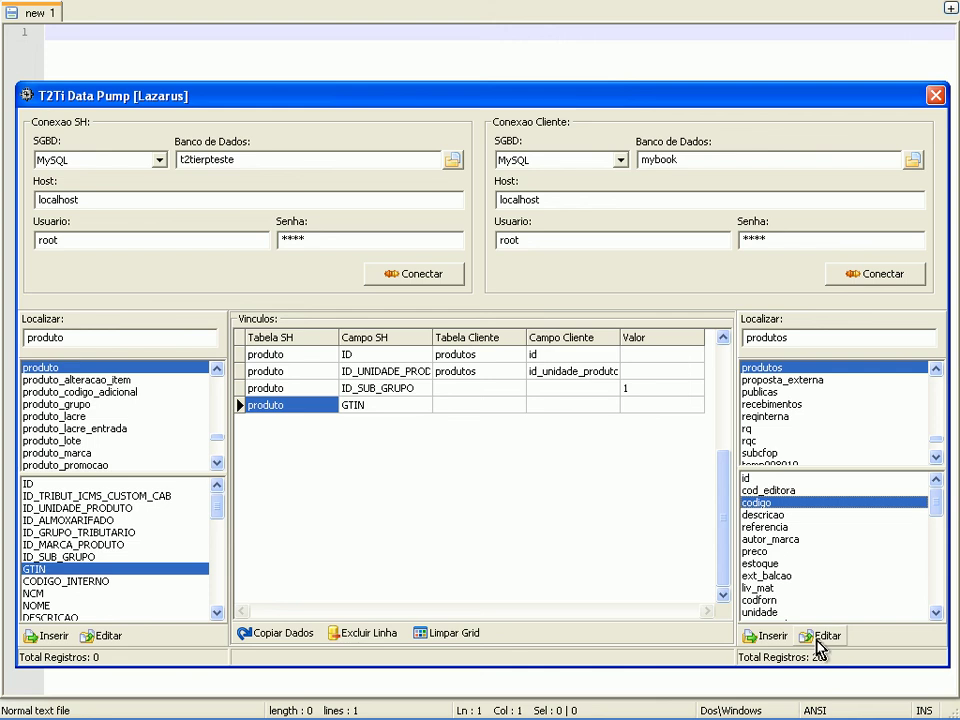
Link the CODIGO_INTERNO field of produto to the client field codigo_interno.
click(100, 581)
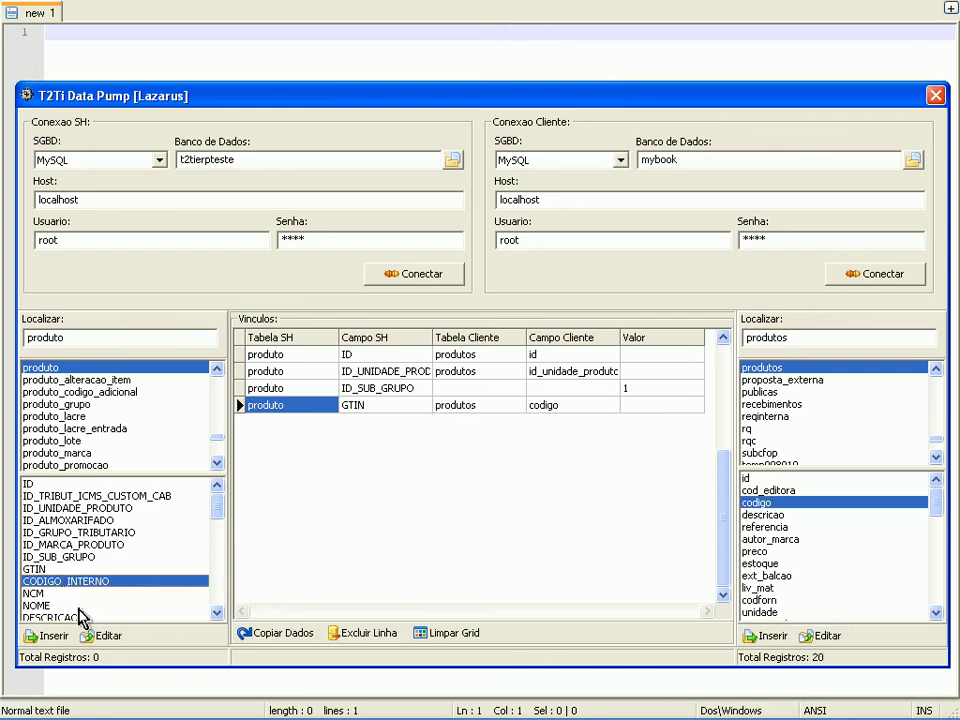
click(48, 636)
scroll(946, 596, down, 4)
scroll(940, 597, down, 4)
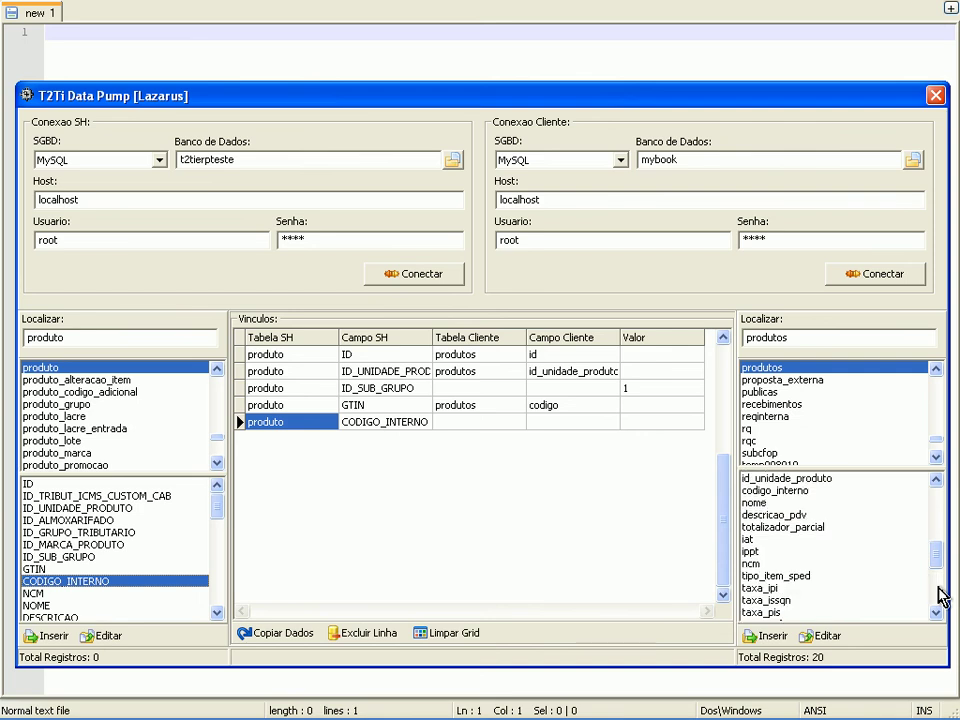
click(812, 503)
click(810, 490)
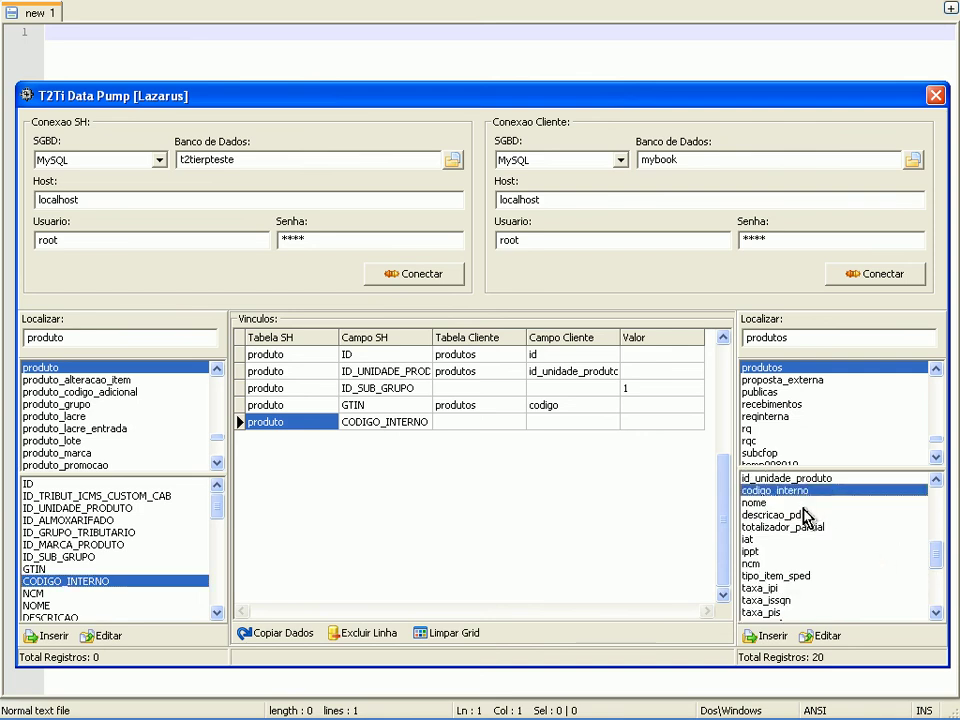
click(778, 636)
Link the NCM and NOME fields of produto to the client fields ncm and nome.
click(36, 594)
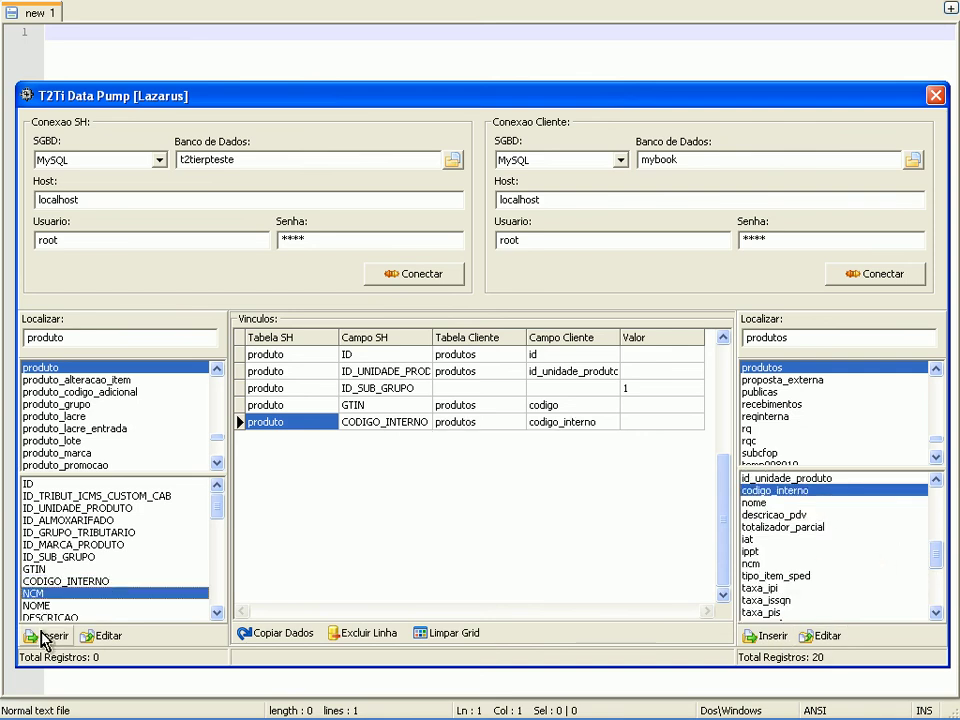
click(47, 635)
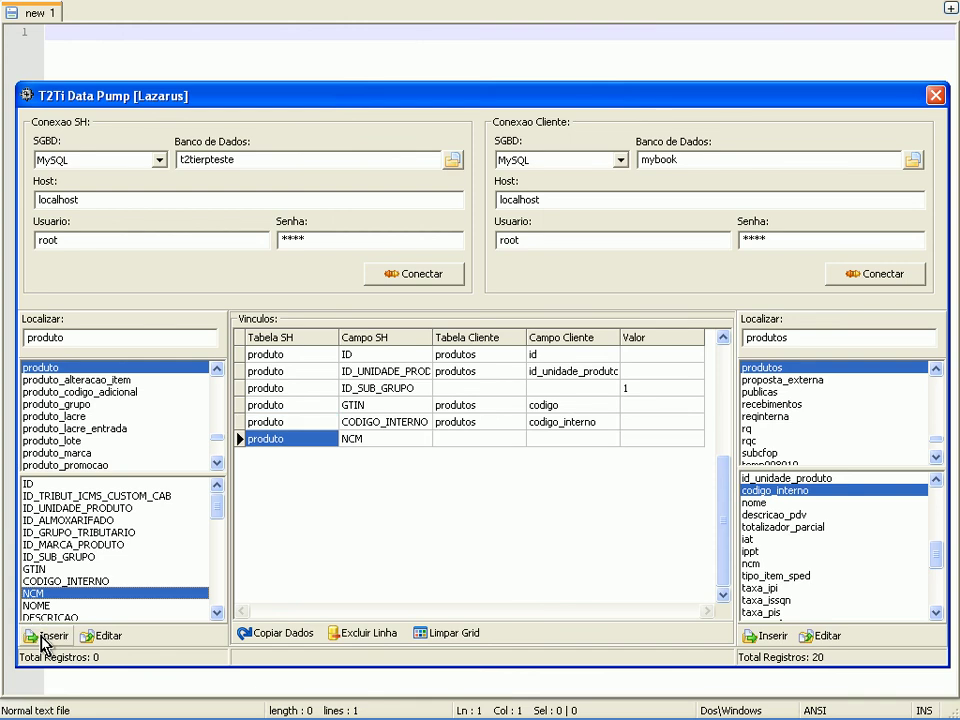
click(795, 564)
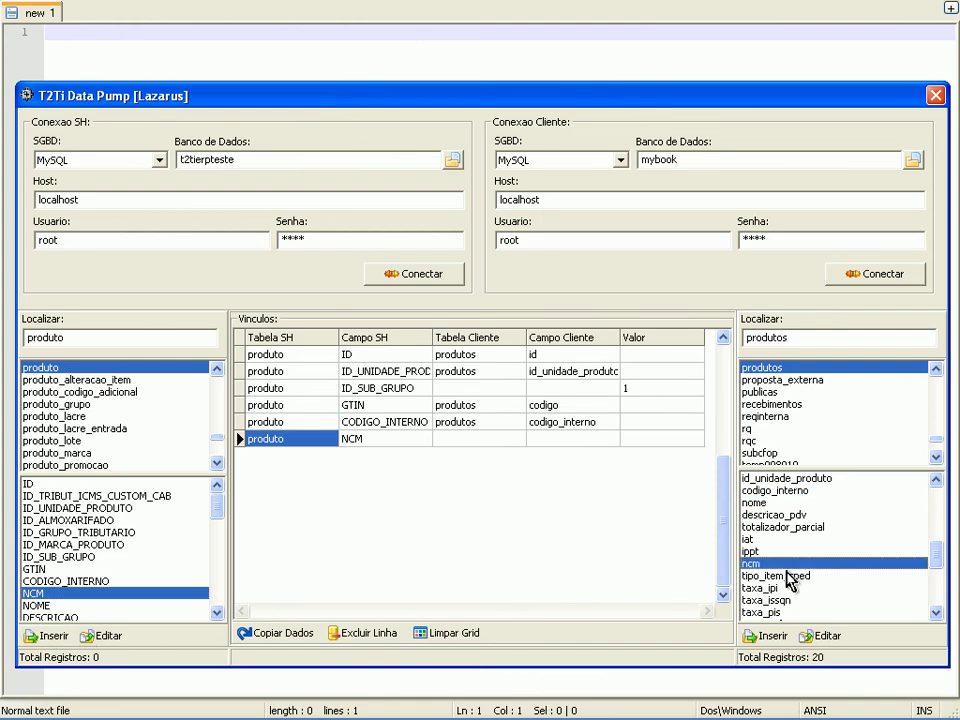
click(36, 606)
click(47, 636)
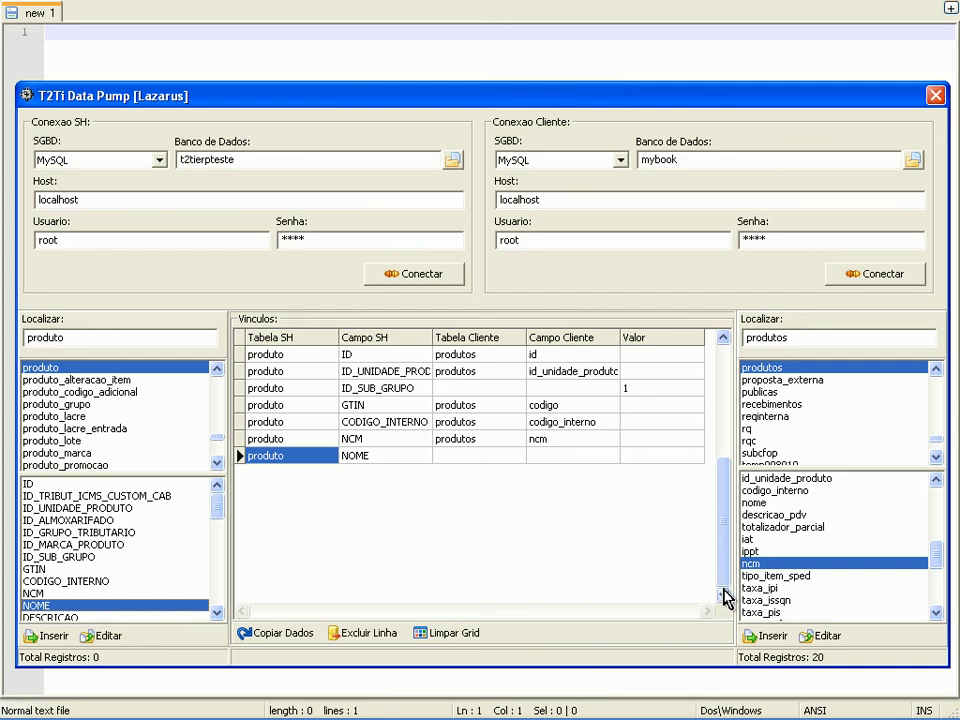
click(754, 502)
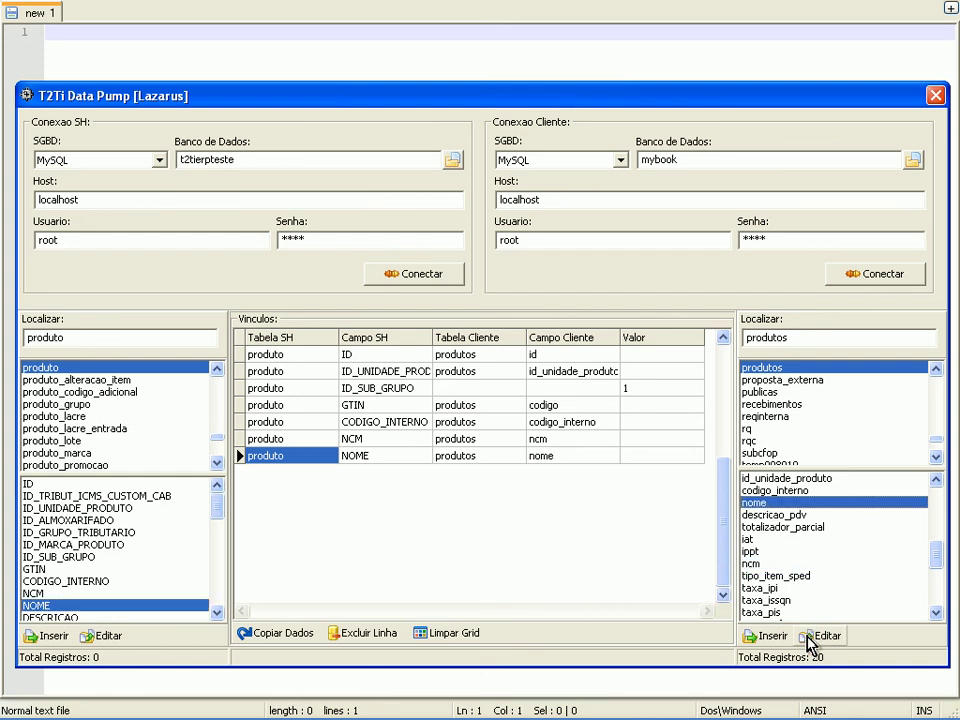
Link the DESCRICAO field of produto to the client field descricao.
click(216, 613)
click(97, 608)
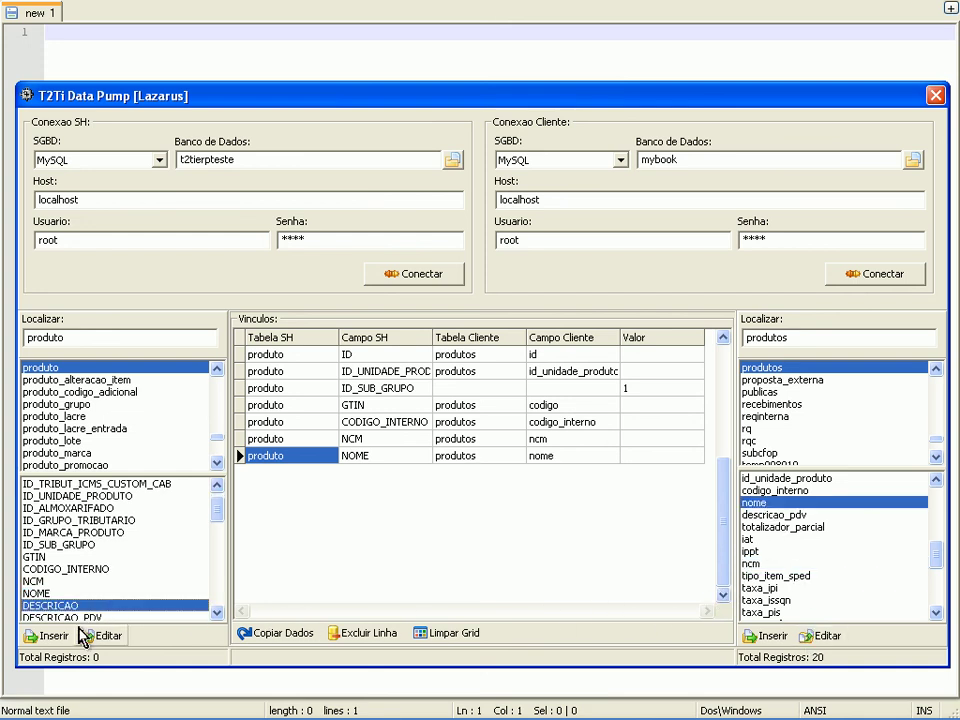
click(47, 636)
drag(937, 556, 920, 505)
click(800, 515)
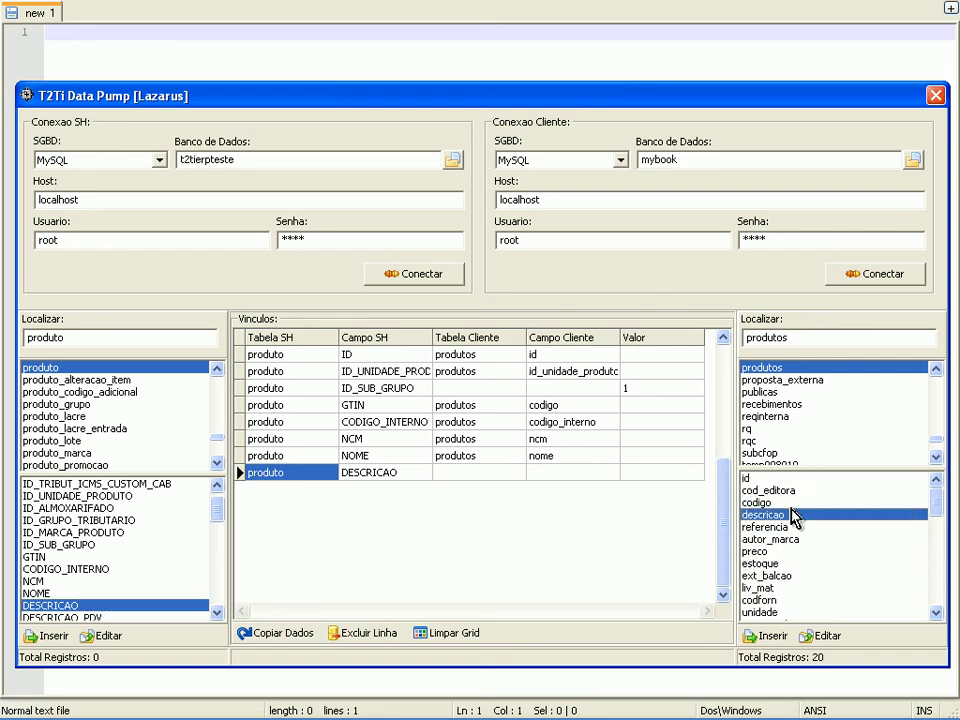
click(824, 636)
Link the DESCRICAO_PDV field of produto to the client field descricao_pdv.
click(216, 613)
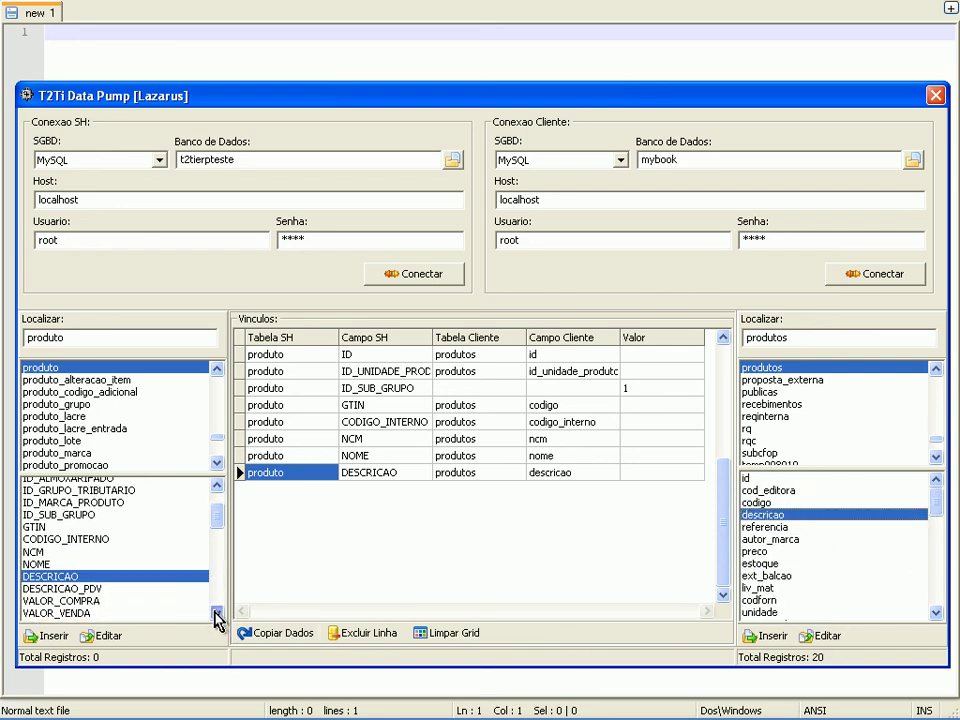
click(60, 520)
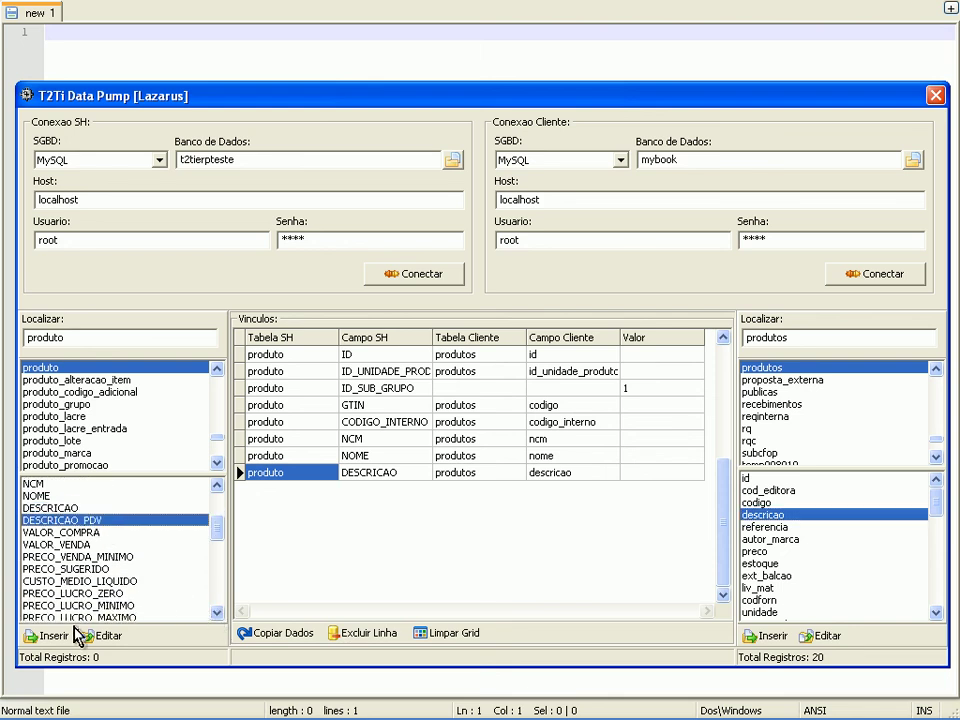
click(47, 635)
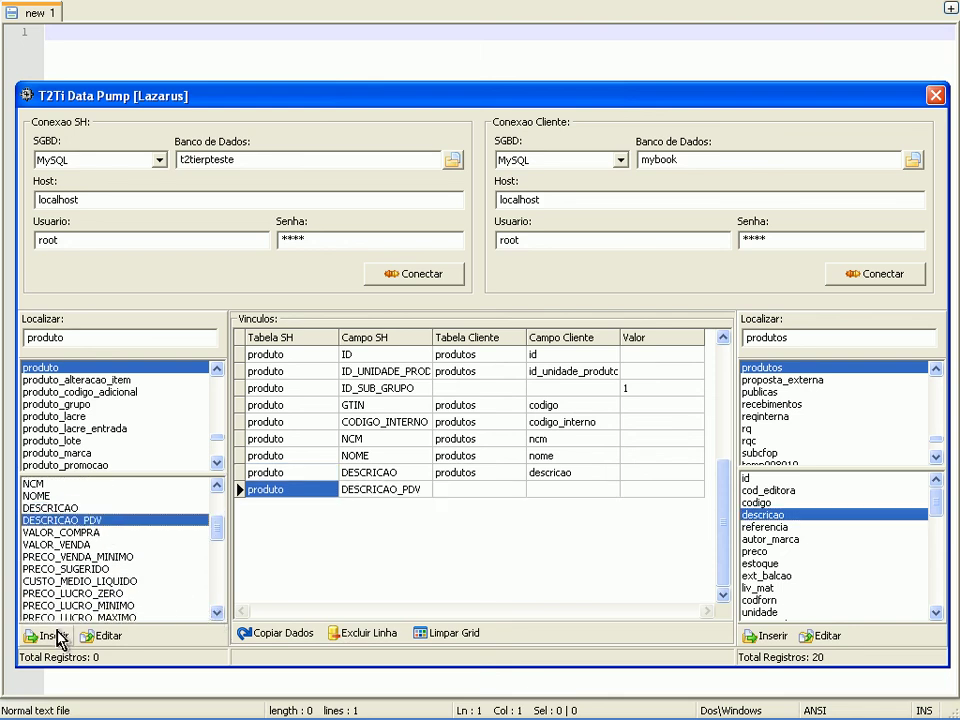
click(934, 549)
click(938, 558)
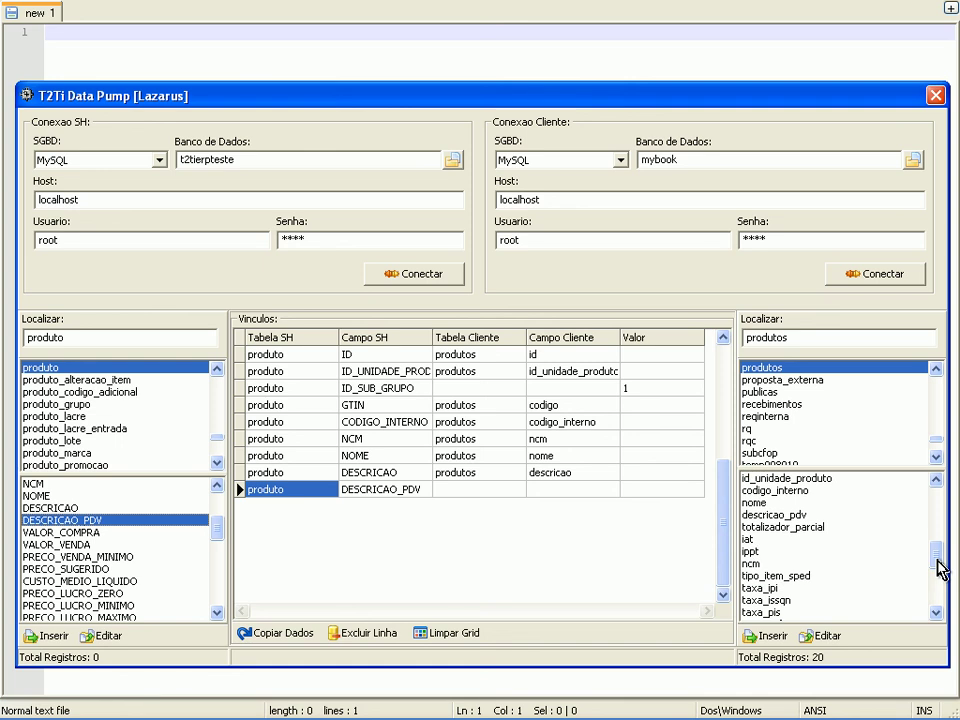
click(790, 515)
click(812, 635)
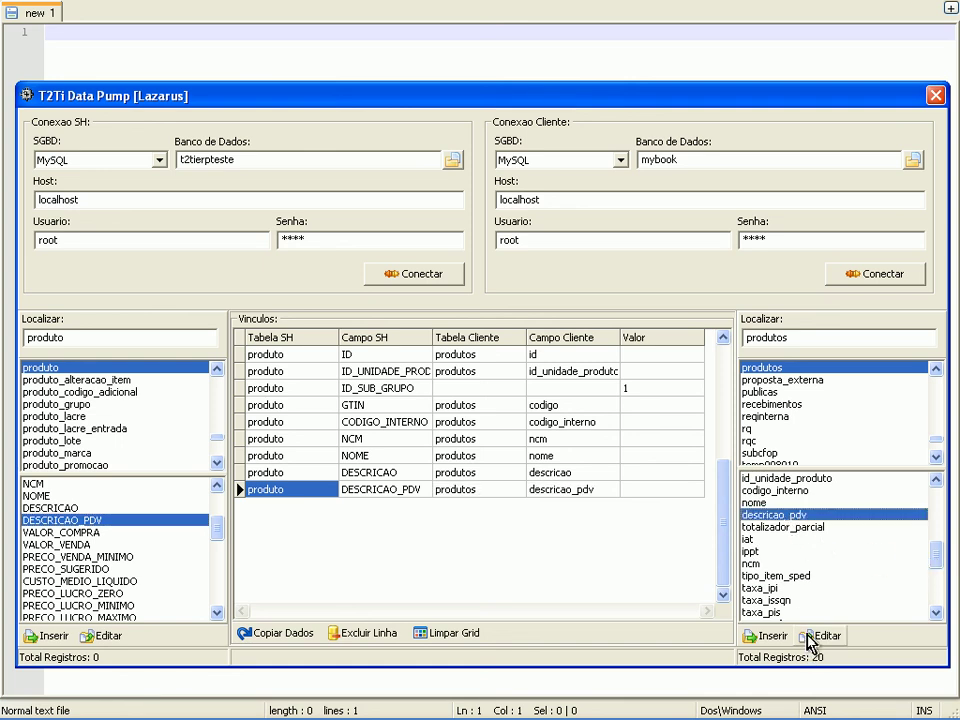
Link the VALOR_VENDA field of produto to the client field preco.
click(110, 544)
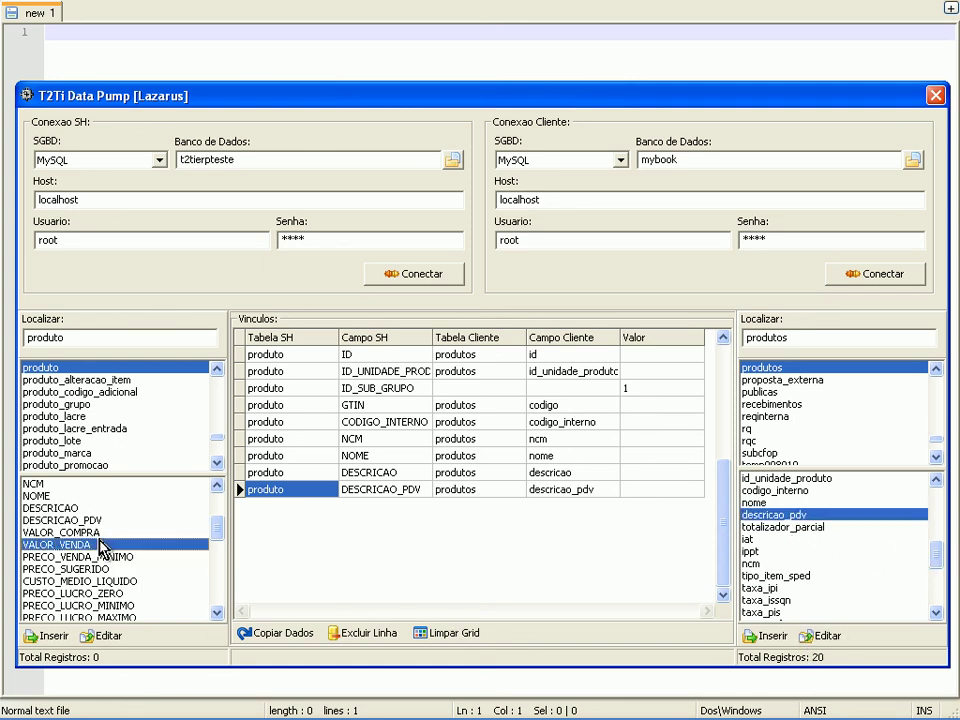
click(47, 636)
drag(933, 565, 936, 508)
click(760, 551)
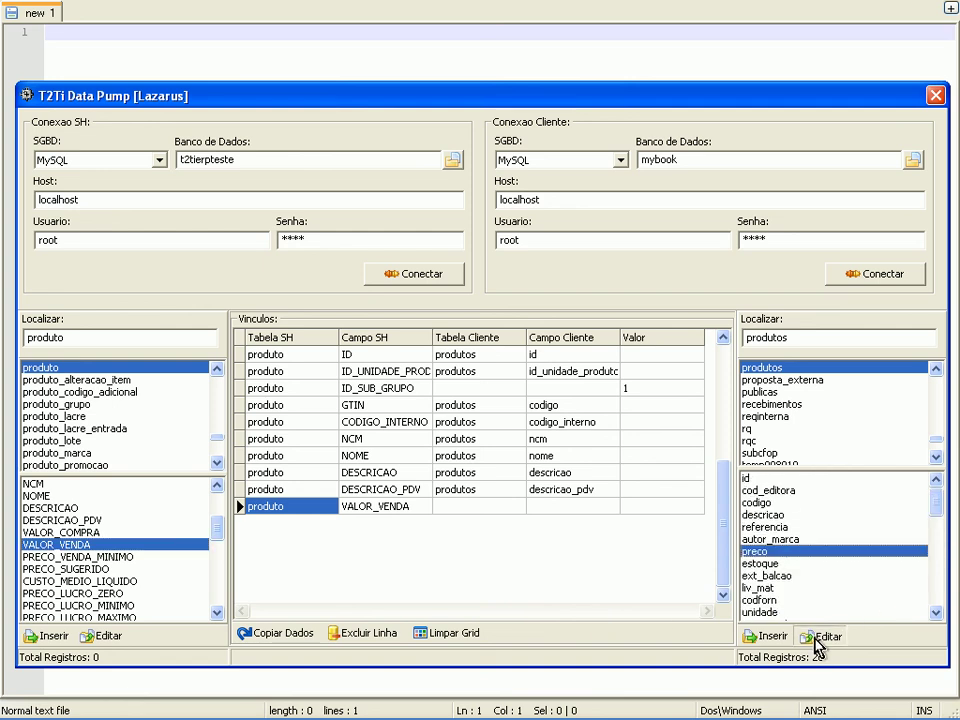
click(818, 637)
Link the QUANTIDADE_ESTOQUE field of produto to the client field qtd_estoque.
click(216, 613)
click(216, 614)
click(216, 614)
click(216, 614)
click(116, 582)
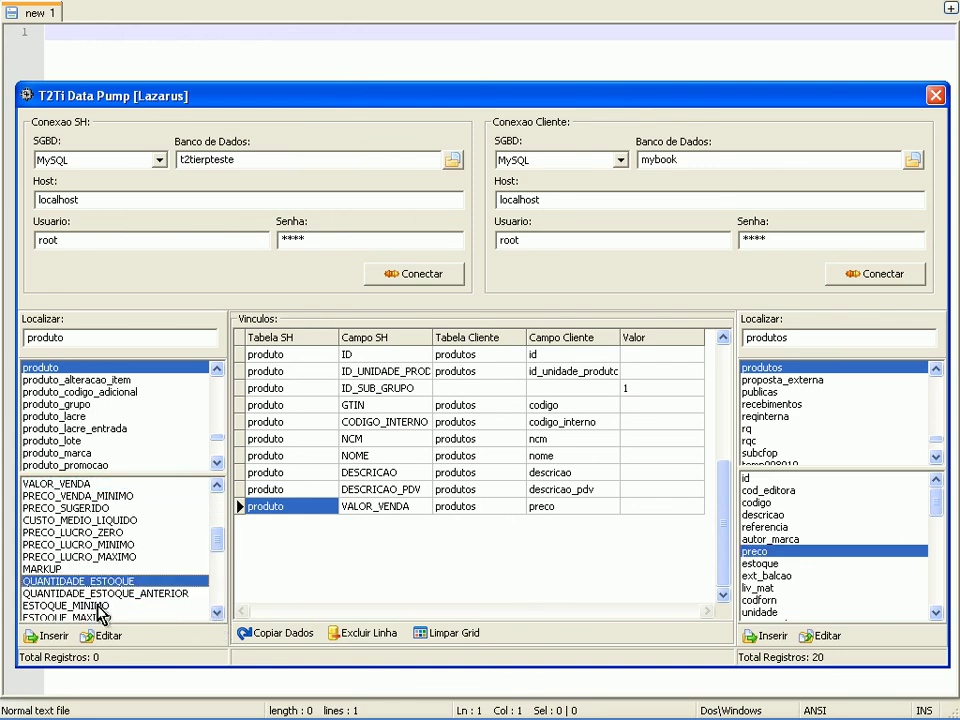
click(50, 635)
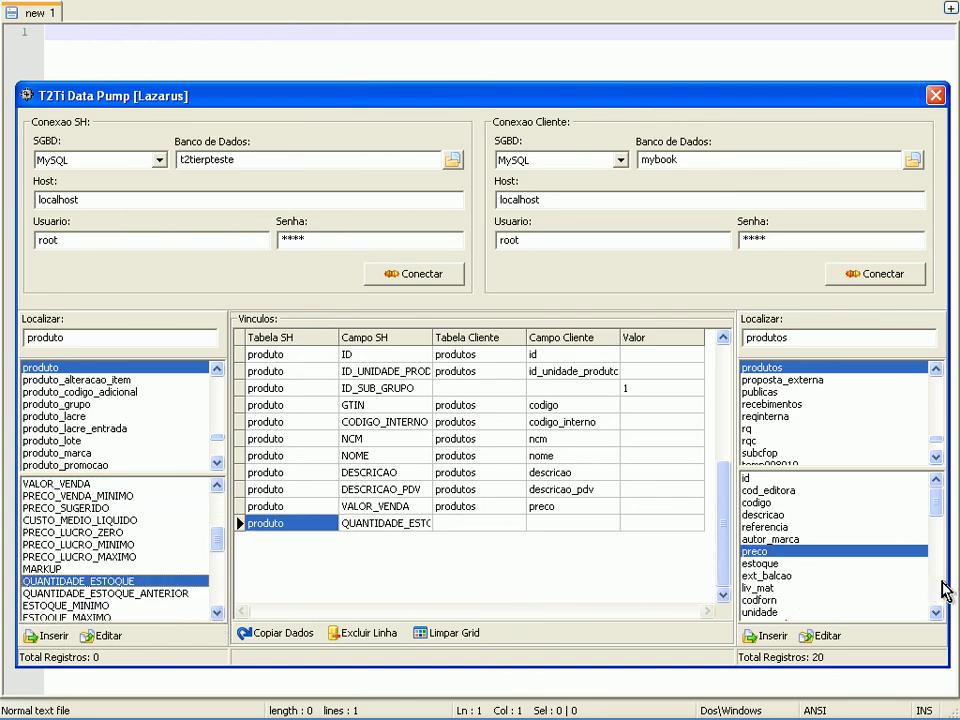
scroll(941, 590, down, 4)
scroll(941, 590, down, 4)
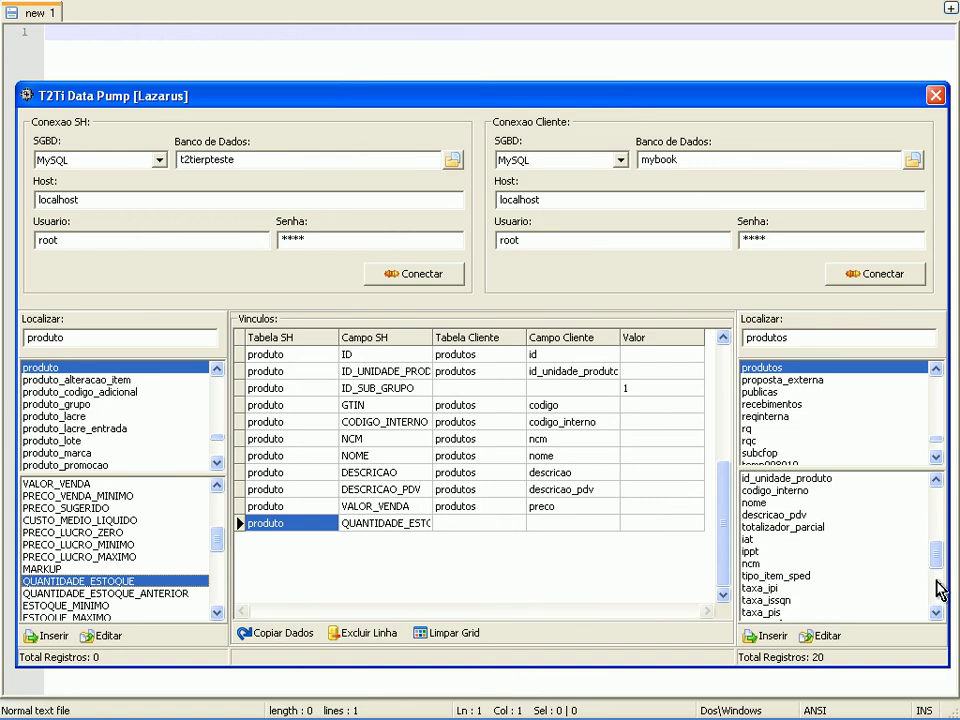
scroll(940, 590, down, 4)
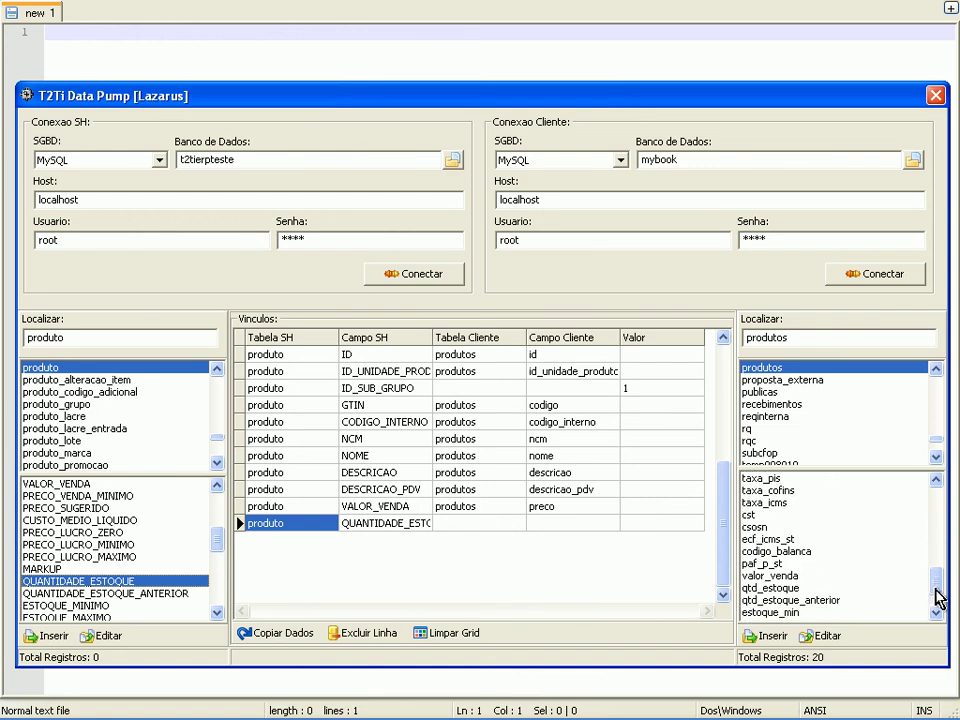
scroll(940, 598, down, 2)
click(791, 540)
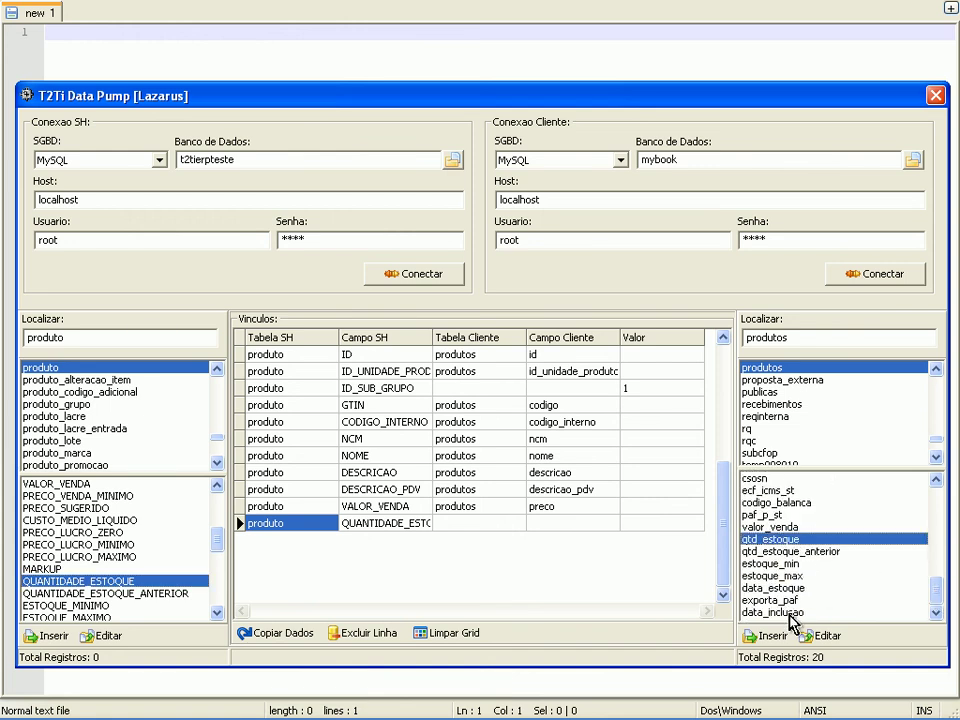
click(822, 636)
Link the QUANTIDADE_ESTOQUE_ANTERIOR field of produto to the client field qtd_estoque_anterior.
click(90, 594)
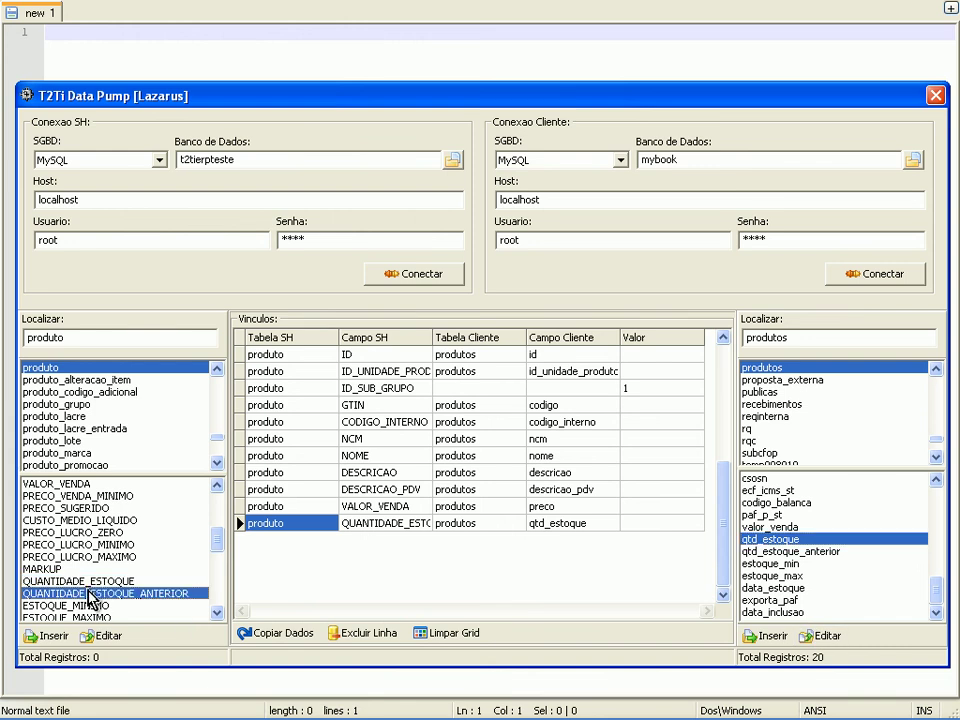
click(40, 636)
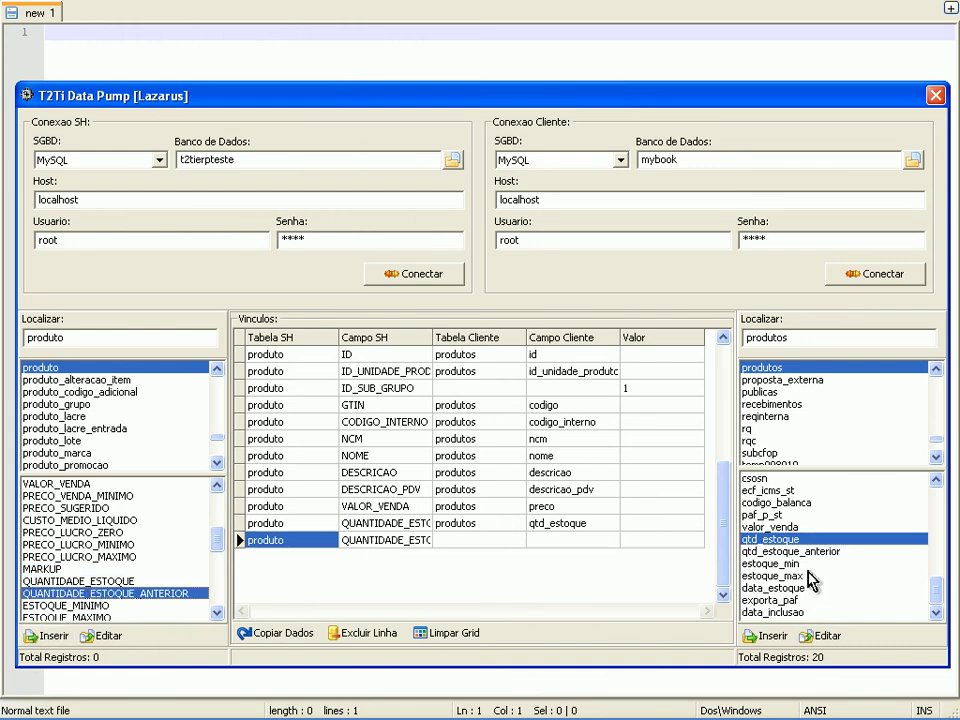
click(807, 552)
click(806, 636)
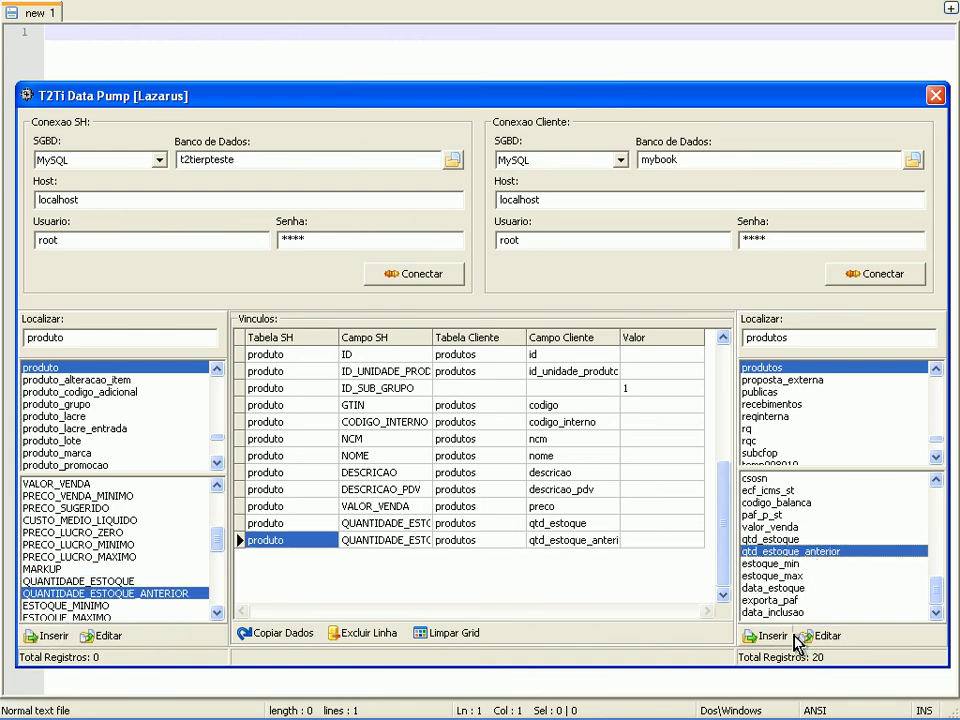
Look through the remaining fields of the SH produto table for any that still need a link.
click(215, 612)
click(215, 612)
click(215, 612)
click(215, 612)
click(215, 612)
click(215, 612)
click(215, 612)
click(215, 612)
click(215, 612)
click(215, 612)
click(215, 612)
click(215, 612)
click(215, 612)
scroll(216, 612, down, 6)
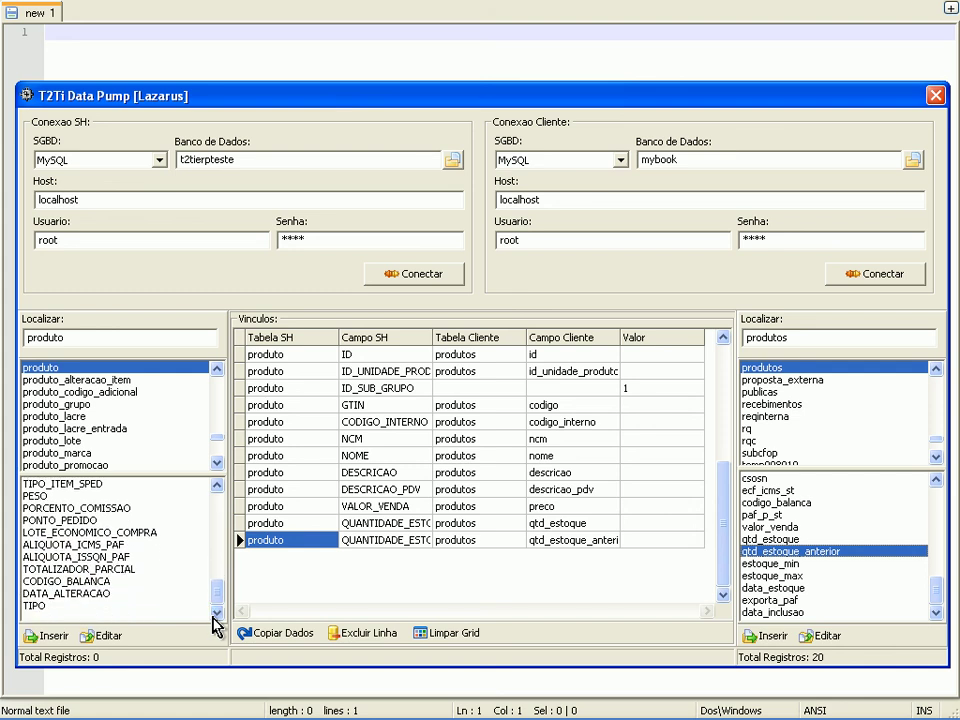
drag(216, 592, 216, 500)
drag(937, 594, 936, 476)
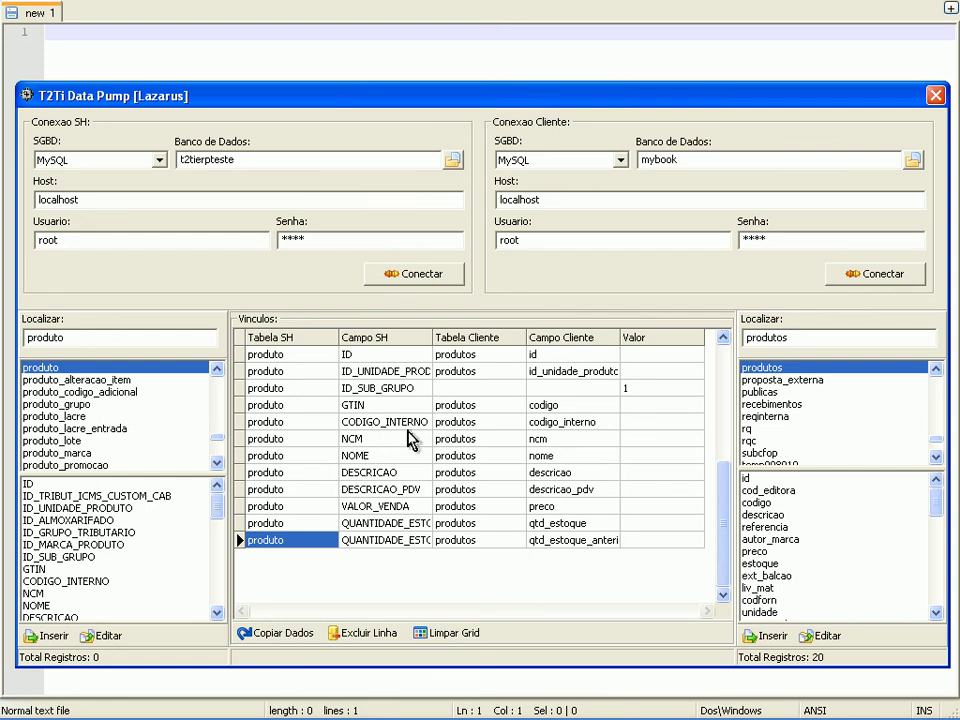
Copy the linked client products into the SH produto table and confirm the operation.
click(272, 641)
click(445, 406)
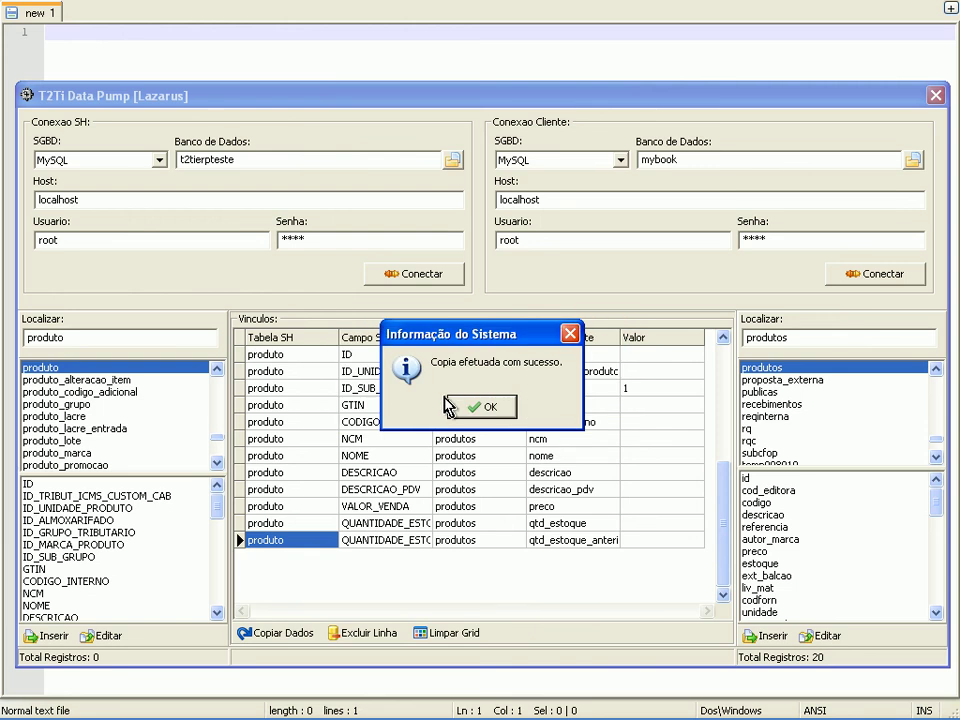
click(486, 406)
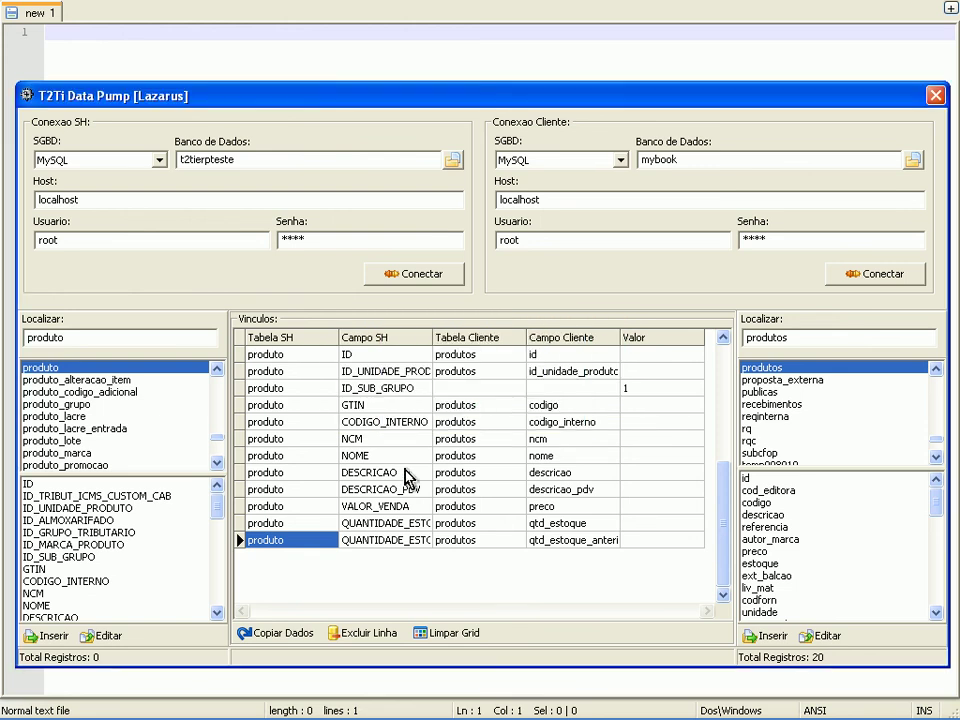
Reselect the SH produto table to refresh its record total.
click(216, 368)
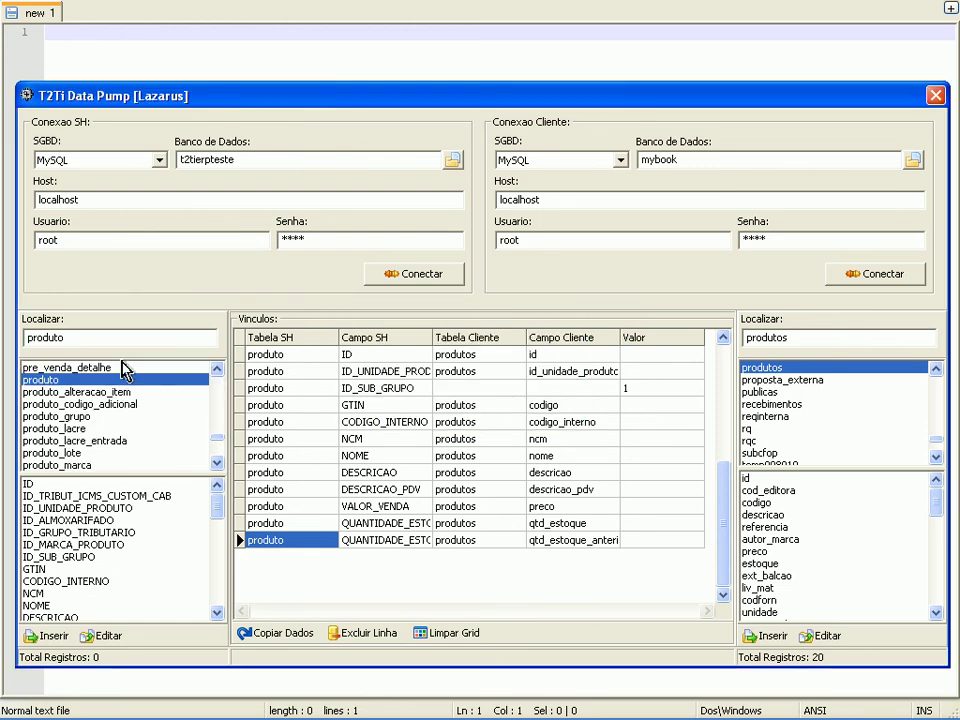
click(90, 368)
click(86, 380)
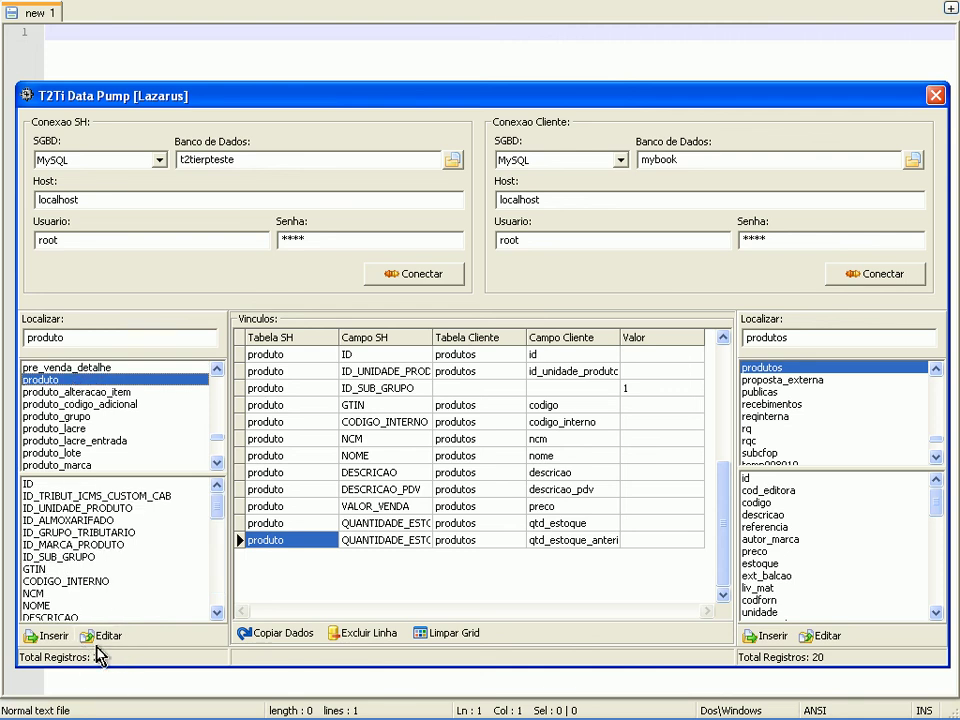
Open the records of the SH produto table, examine the copied products across rows and columns, and close the view.
double_click(55, 381)
click(484, 564)
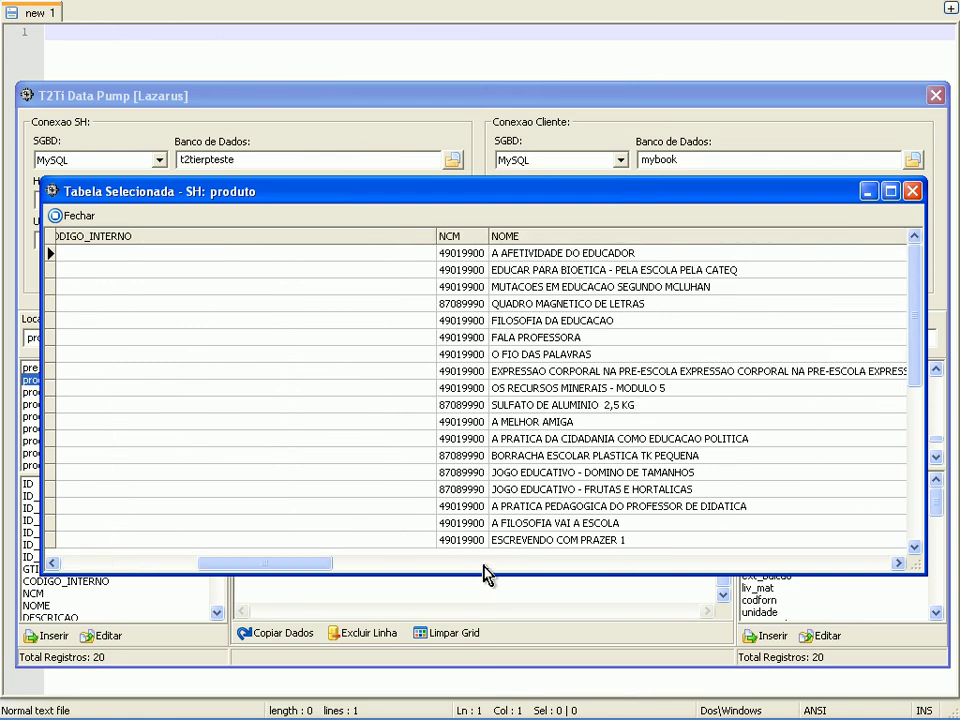
click(918, 510)
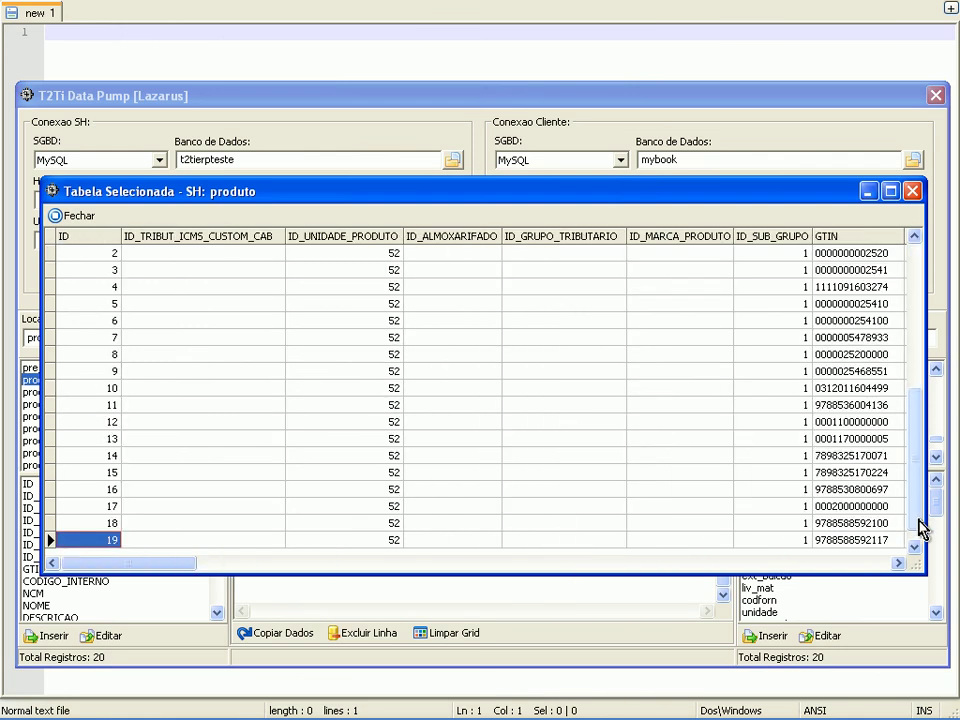
click(852, 564)
click(750, 561)
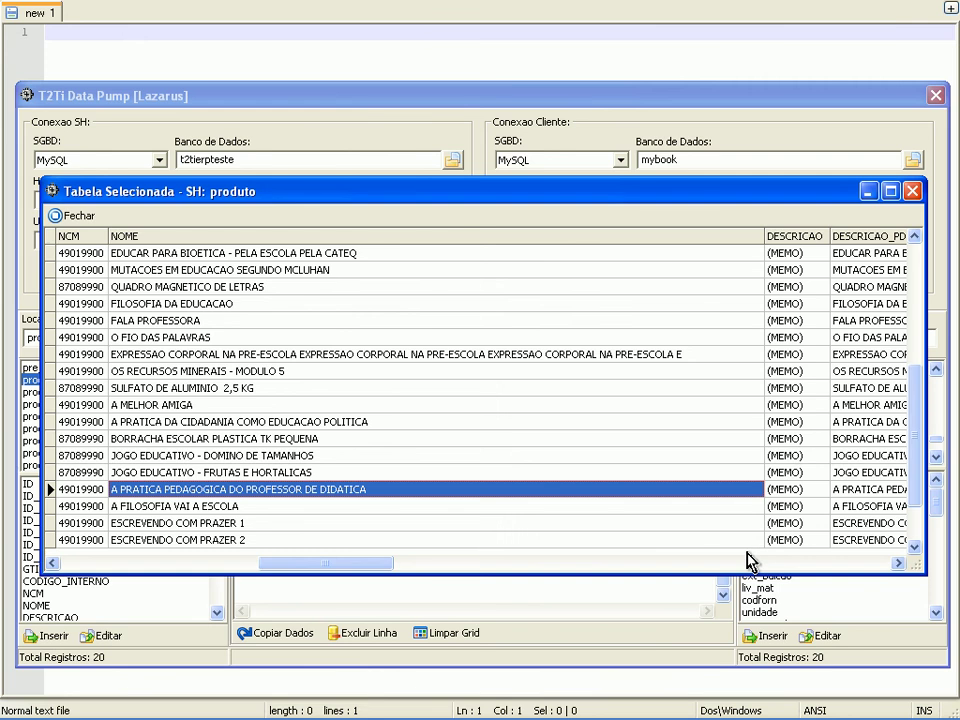
key(Down)
key(Down)
key(Down)
key(Down)
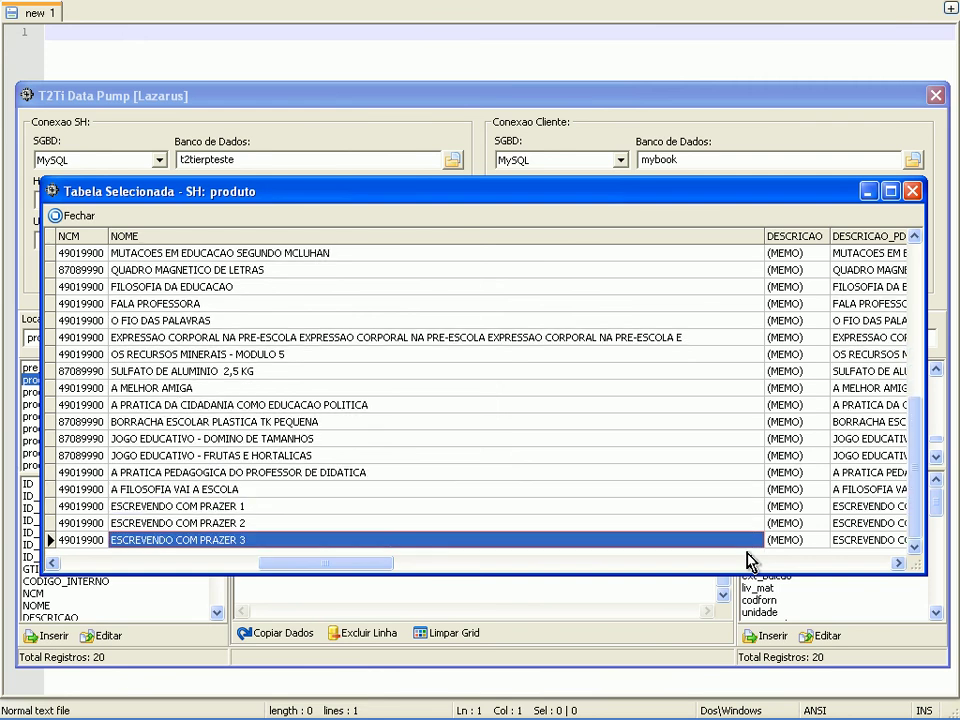
key(Page_Up)
key(Up)
key(Home)
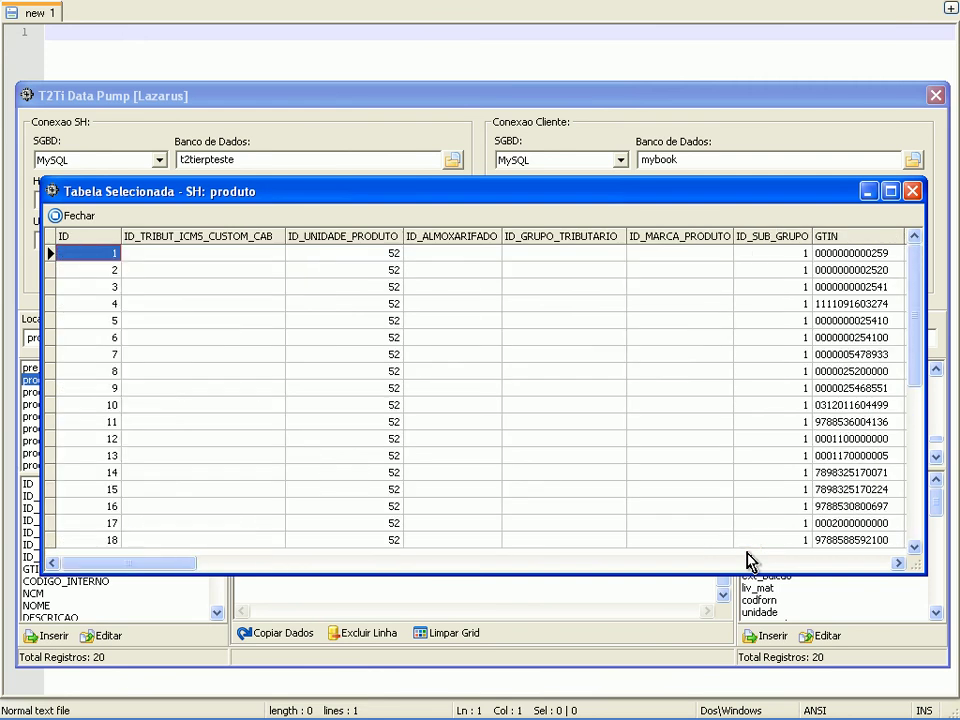
click(64, 215)
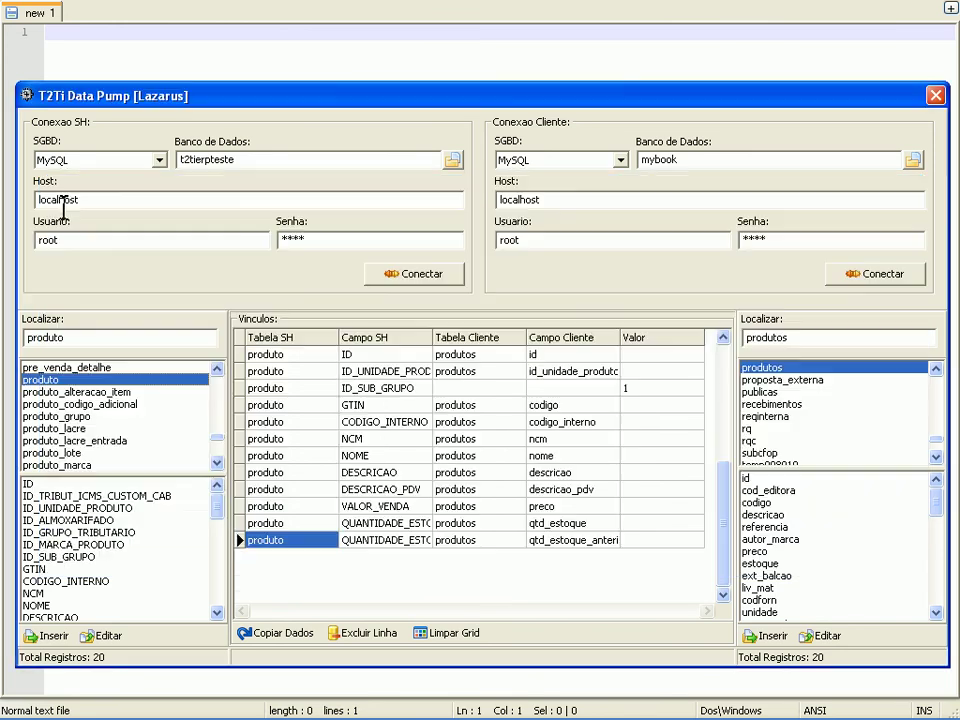